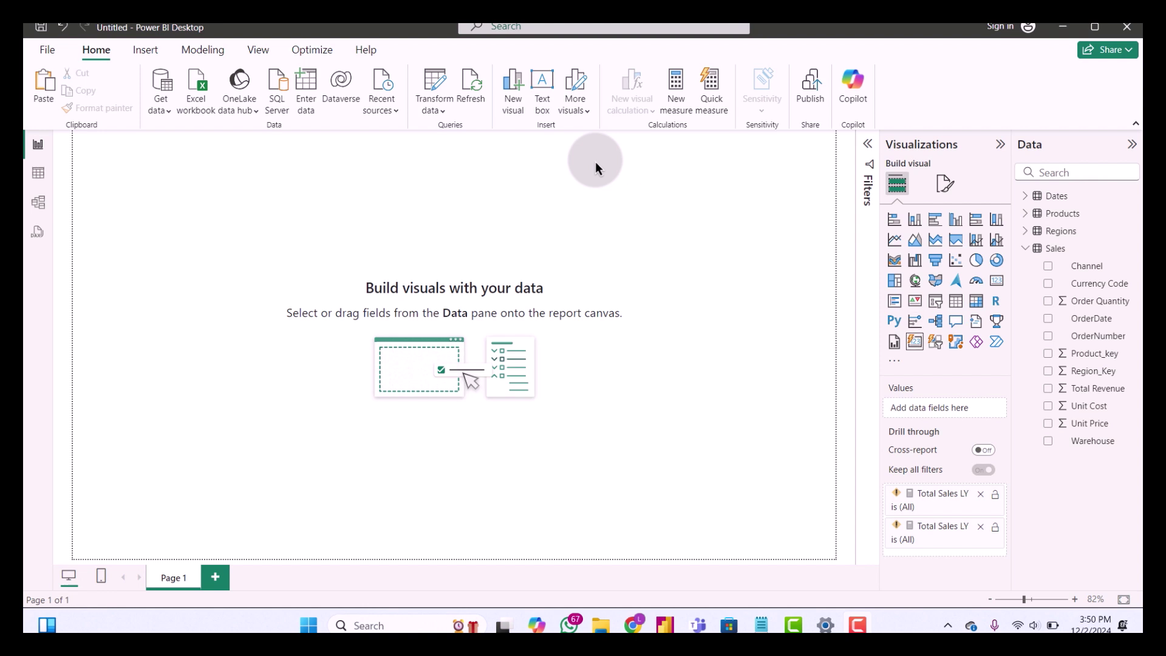
- Create a new measure in the Sales table and name it "Total sales"
right_click(1054, 251)
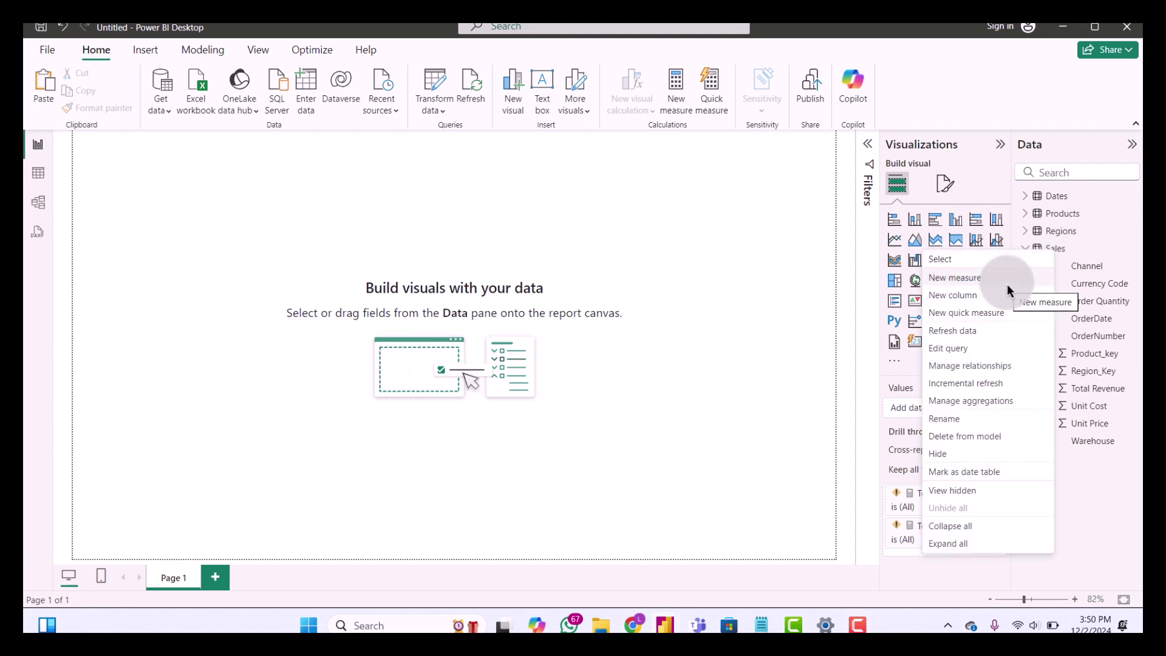
left_click(1006, 284)
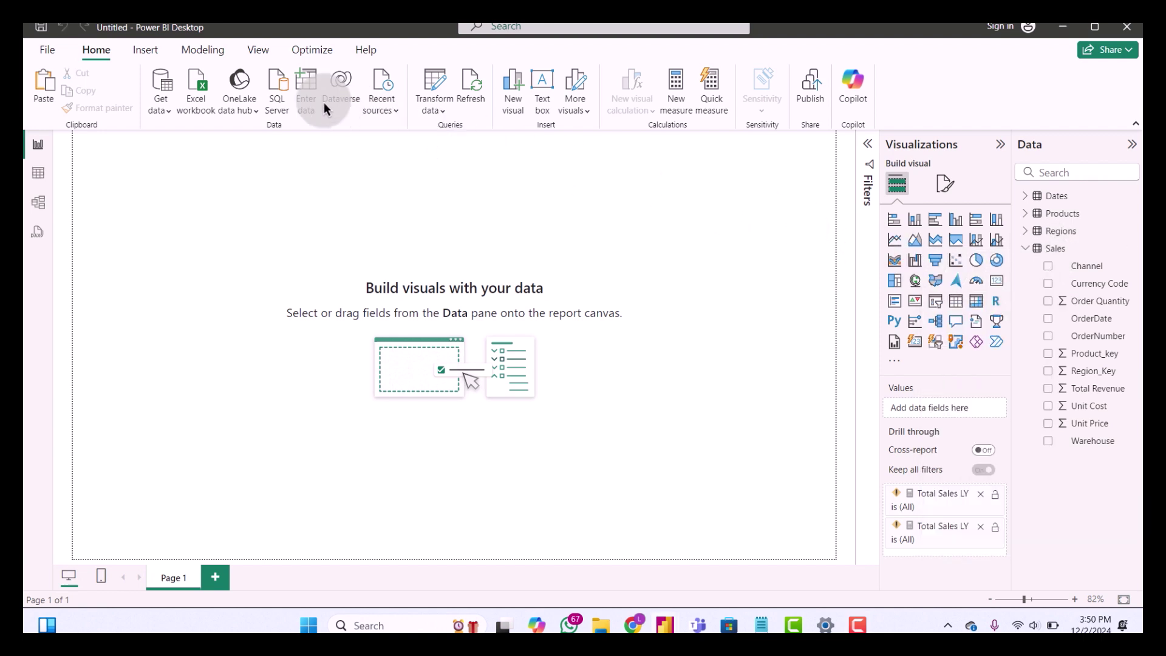
left_click(303, 97)
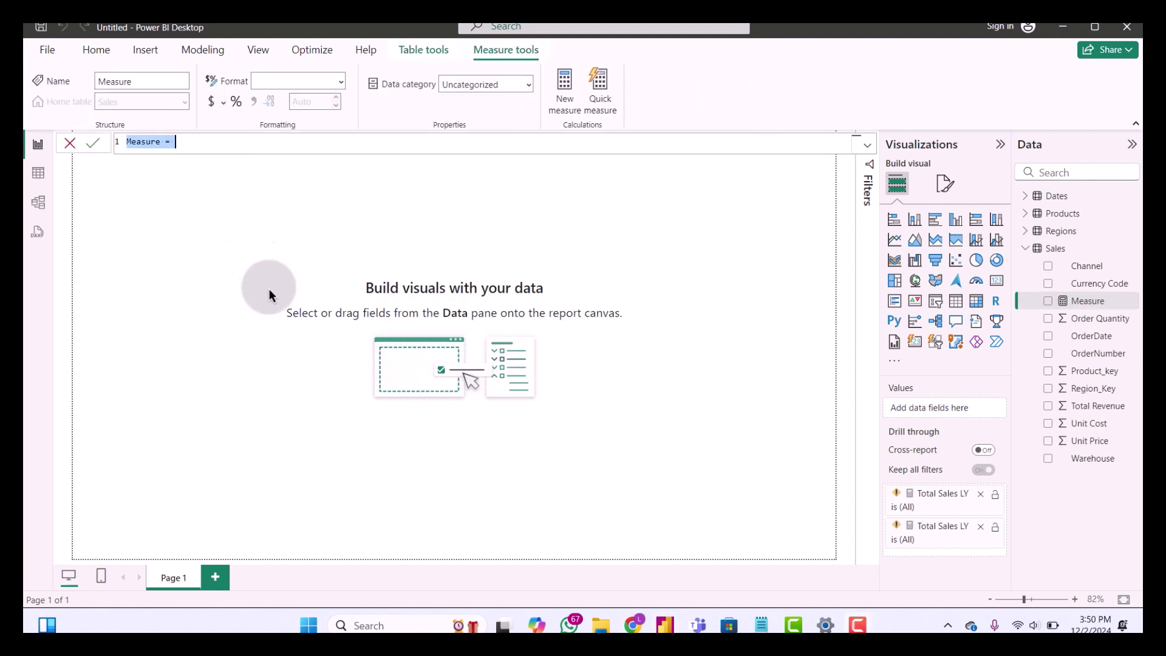
left_click(134, 147)
type("T")
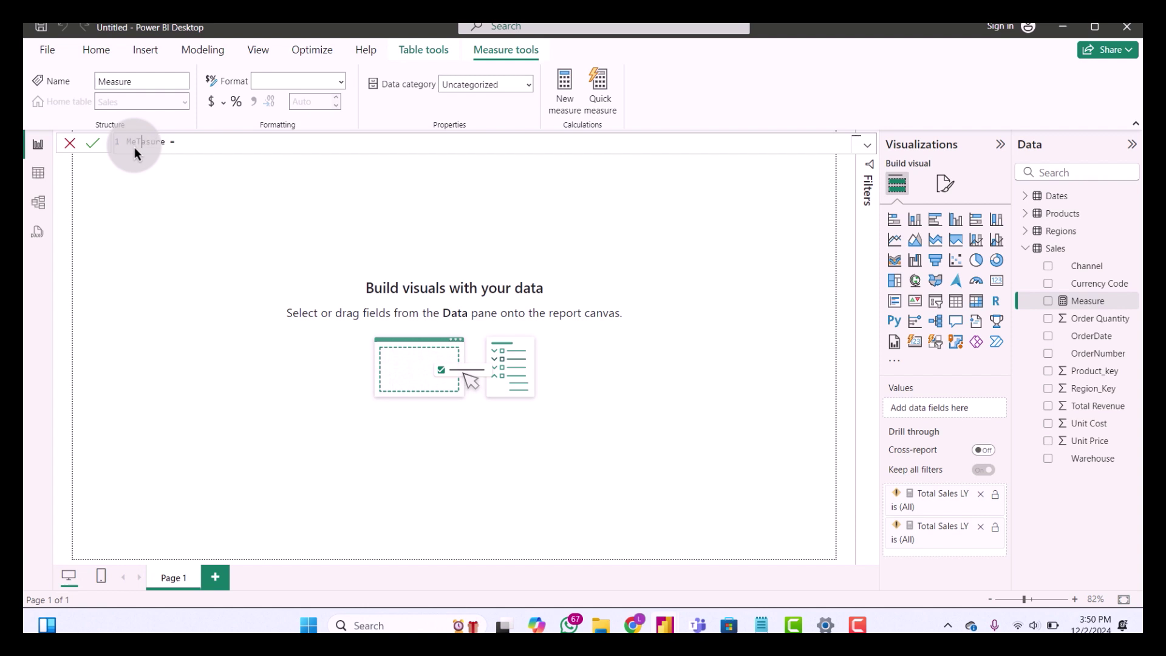
left_click_drag(191, 147, 83, 122)
type("T")
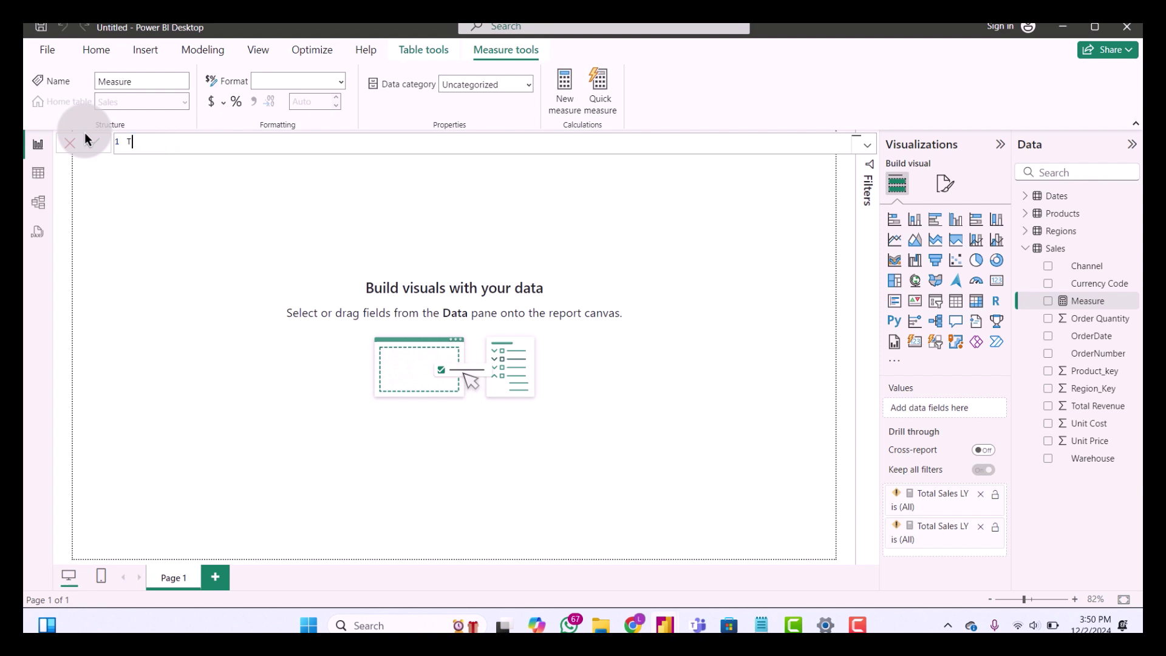
type("otal sales = su")
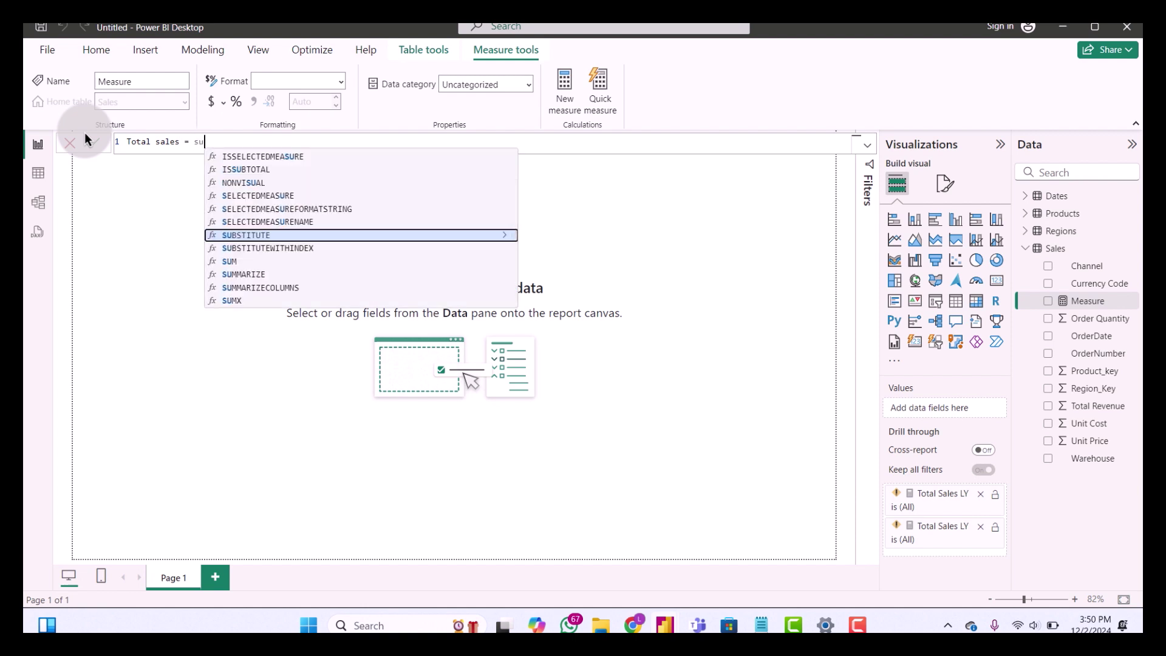
- Define the Total sales measure as SUM(Sales[Total Revenue]) and commit the formula
key("Down")
key("Down")
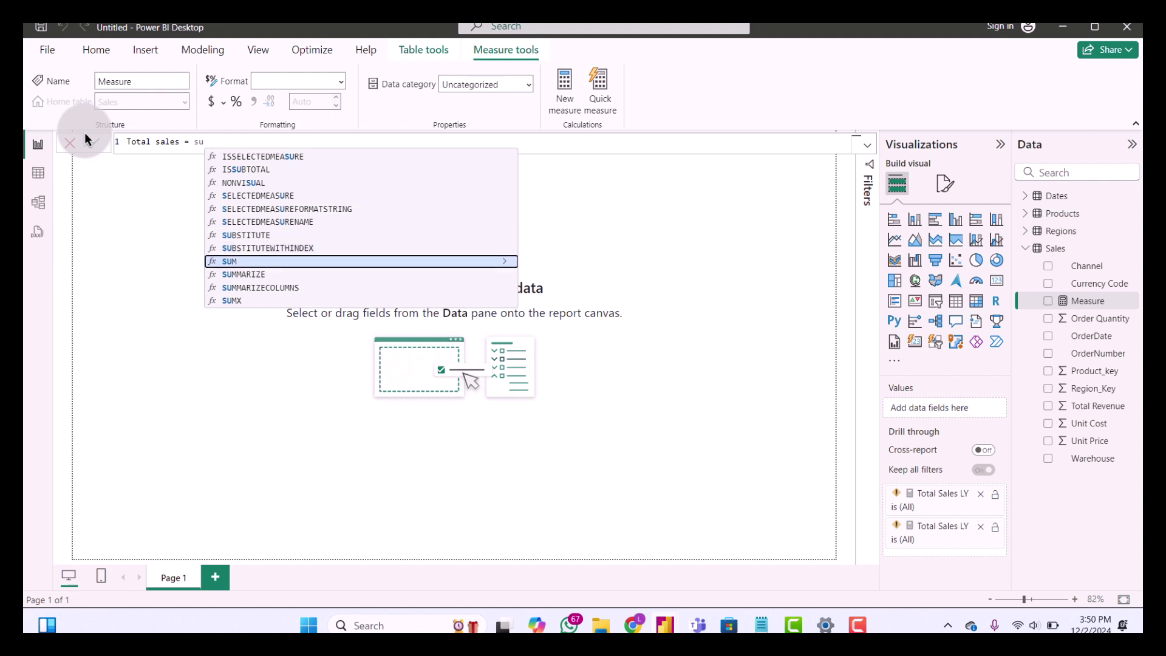
key("Tab")
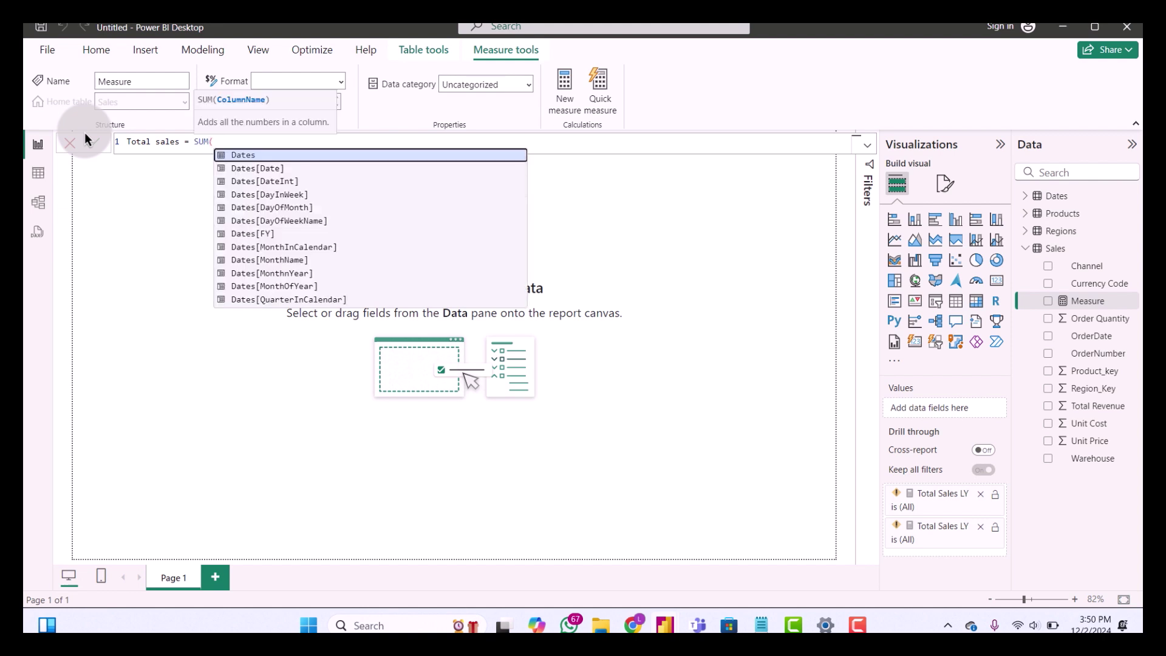
type("tot")
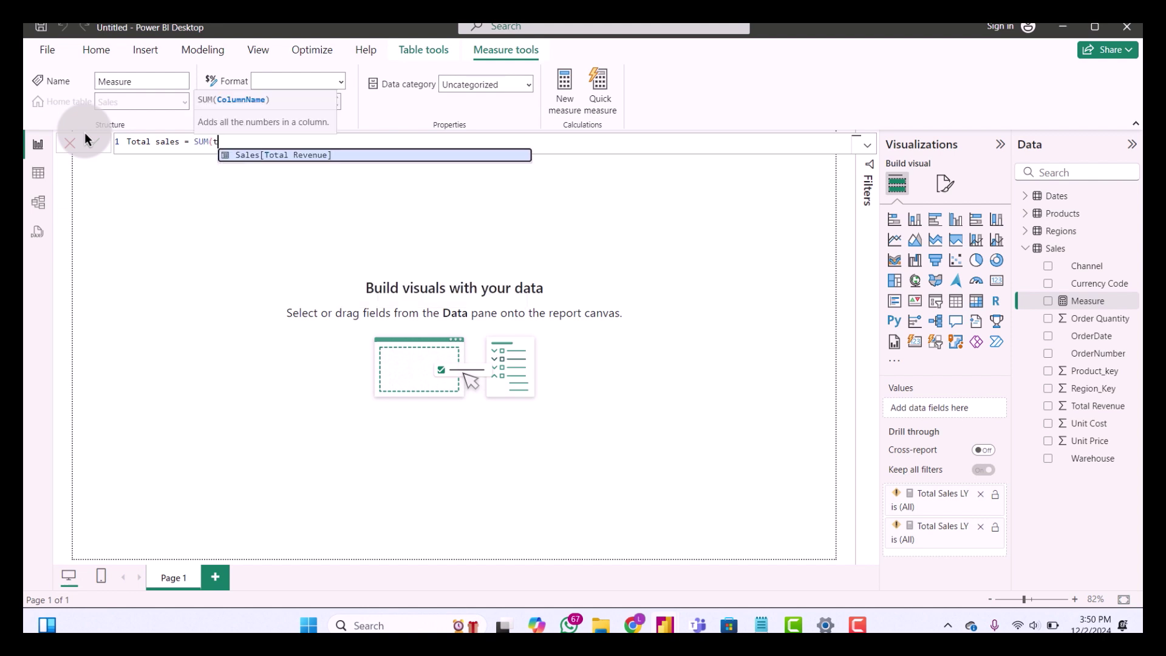
key("Tab")
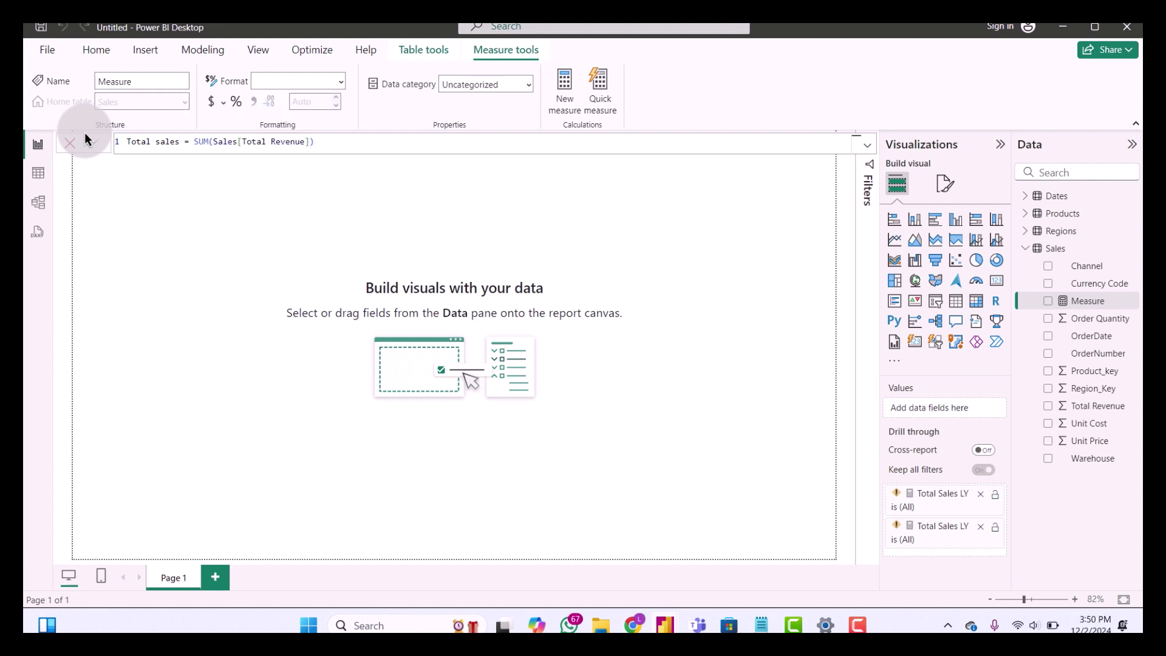
left_click(86, 139)
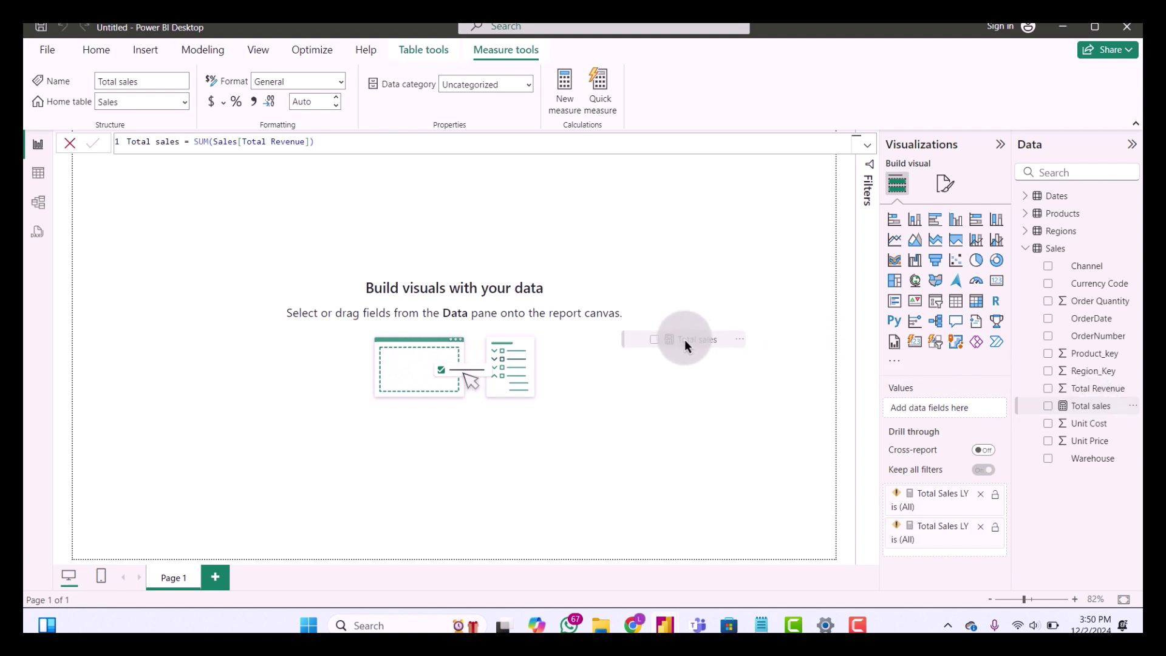
- Place the Total sales measure on the report canvas and show it as a table visual
left_click_drag(683, 346, 683, 344)
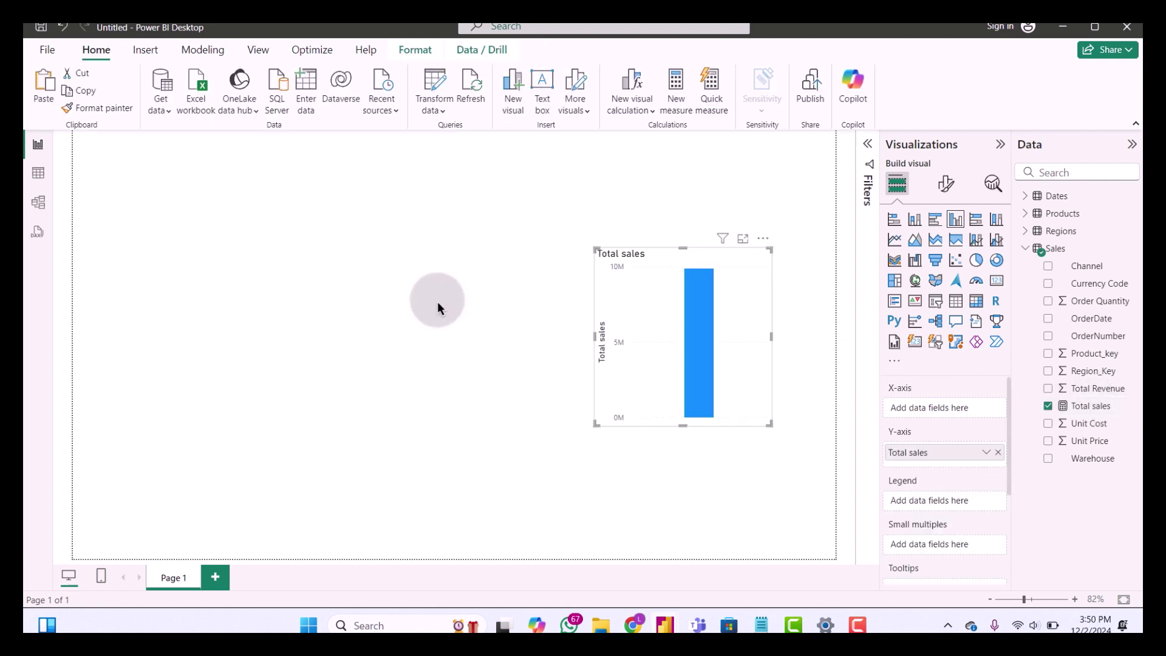
left_click(999, 284)
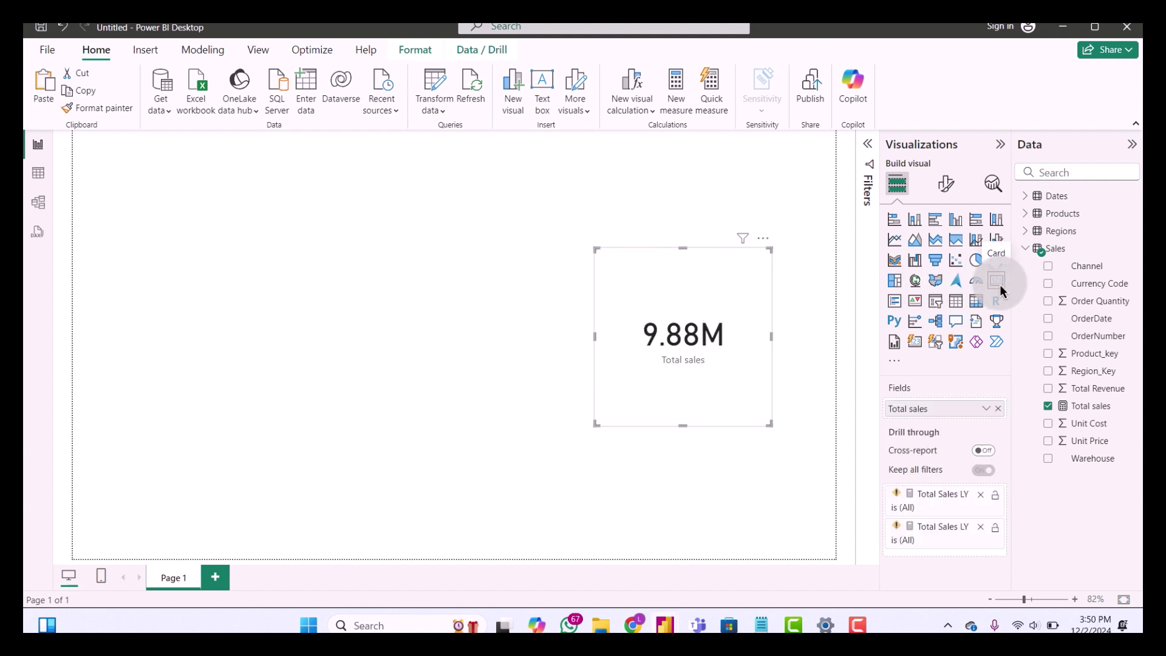
left_click(955, 300)
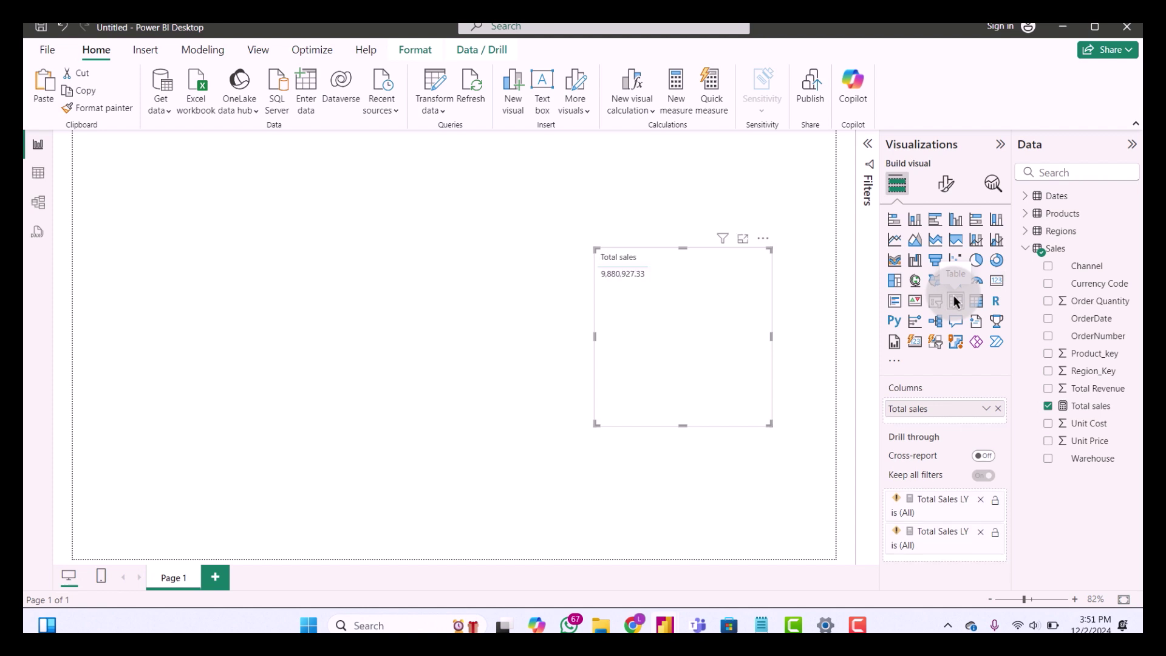
- Add Date from the Dates table to the visual as a plain date instead of a hierarchy, ordered before Total sales
left_click(1027, 196)
left_click_drag(1045, 212, 950, 406)
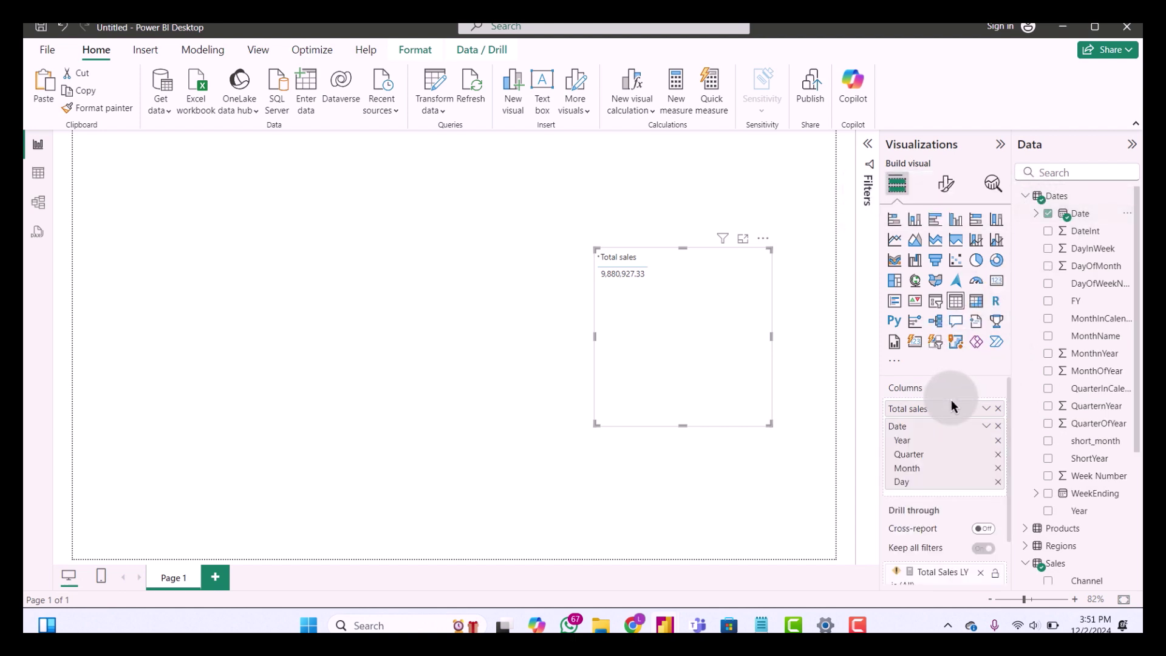
left_click(988, 430)
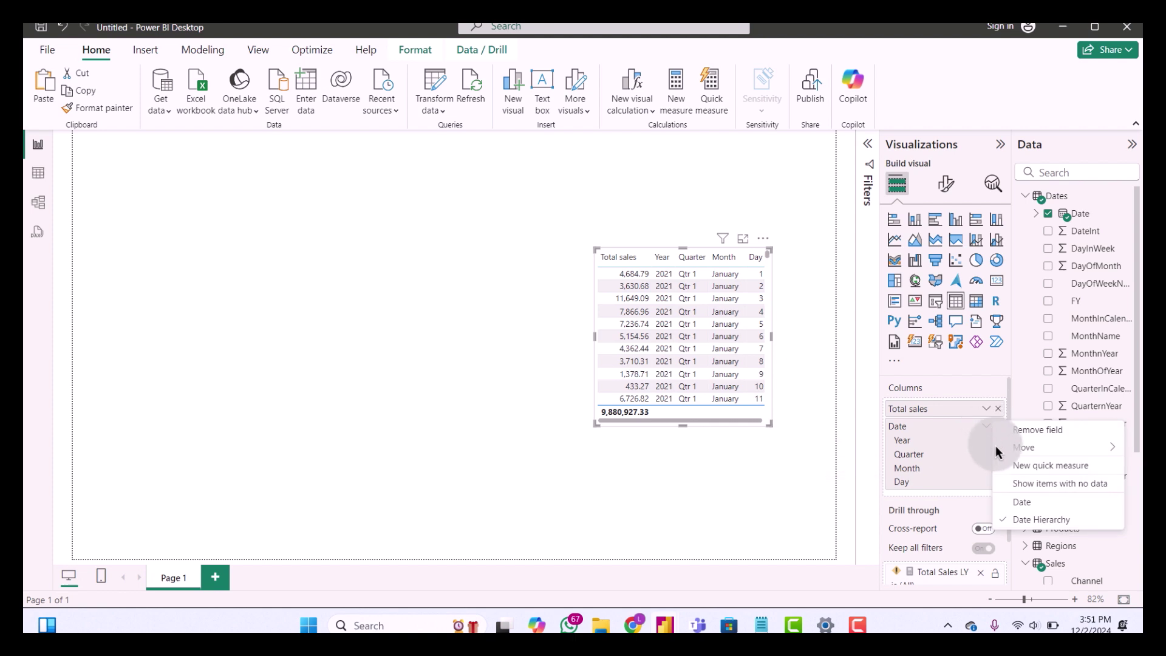
left_click(1014, 499)
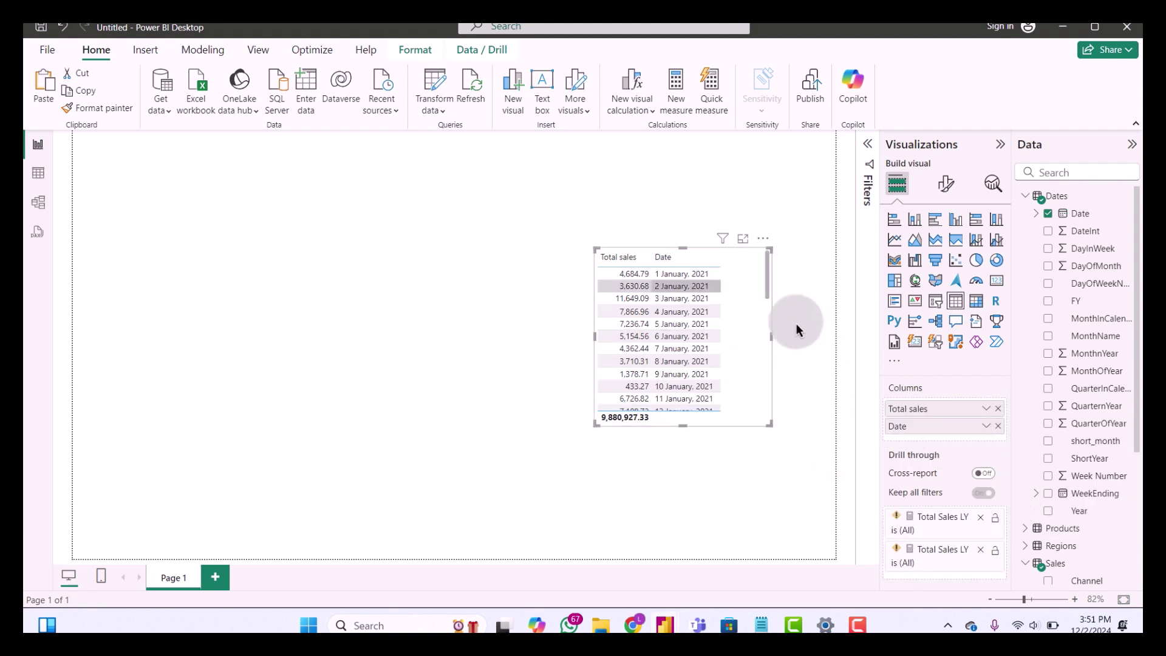
left_click_drag(743, 280, 396, 199)
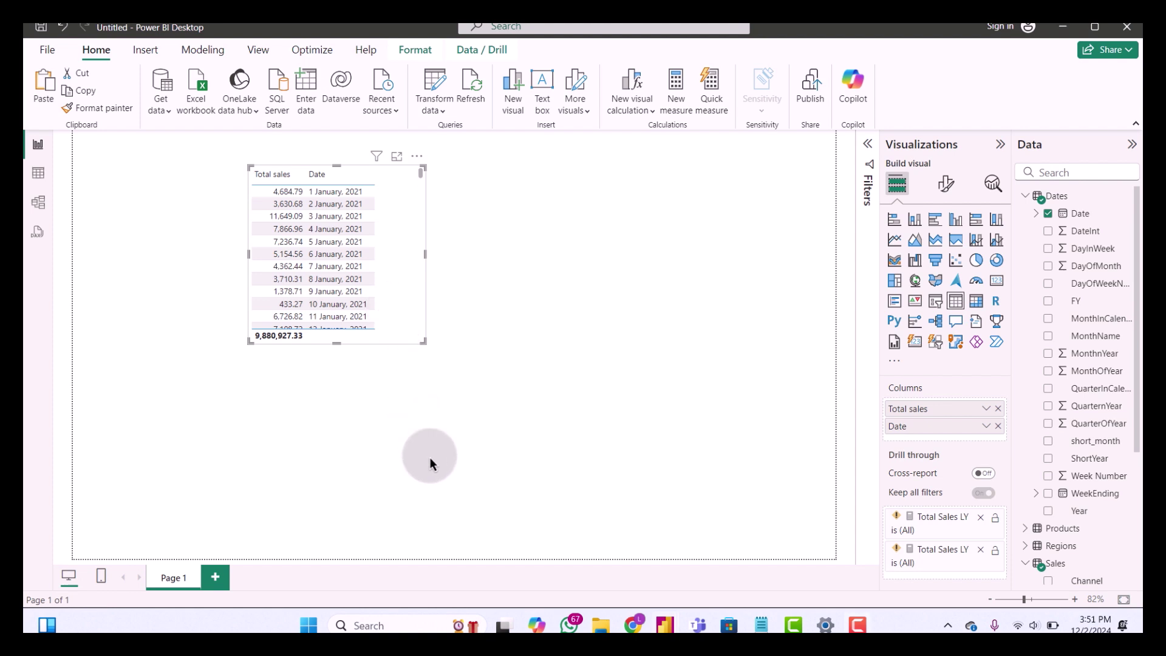
left_click_drag(915, 427, 911, 404)
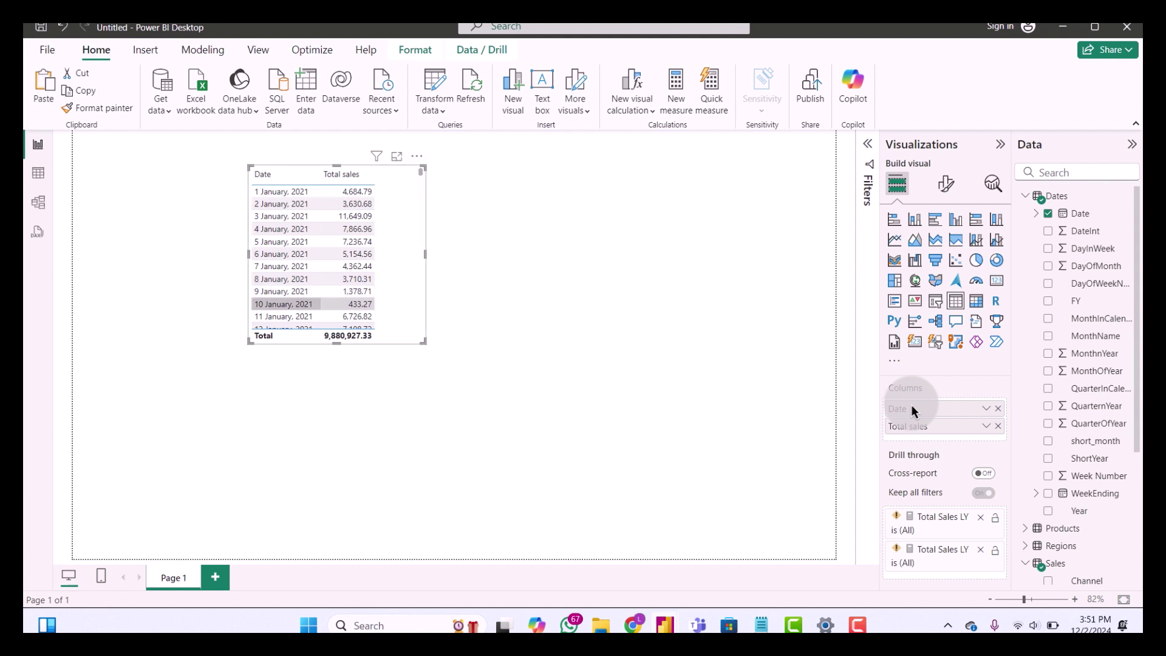
- Move the table visual to the upper-left corner of the report page and stretch it downward to show more rows
left_click_drag(395, 271, 221, 250)
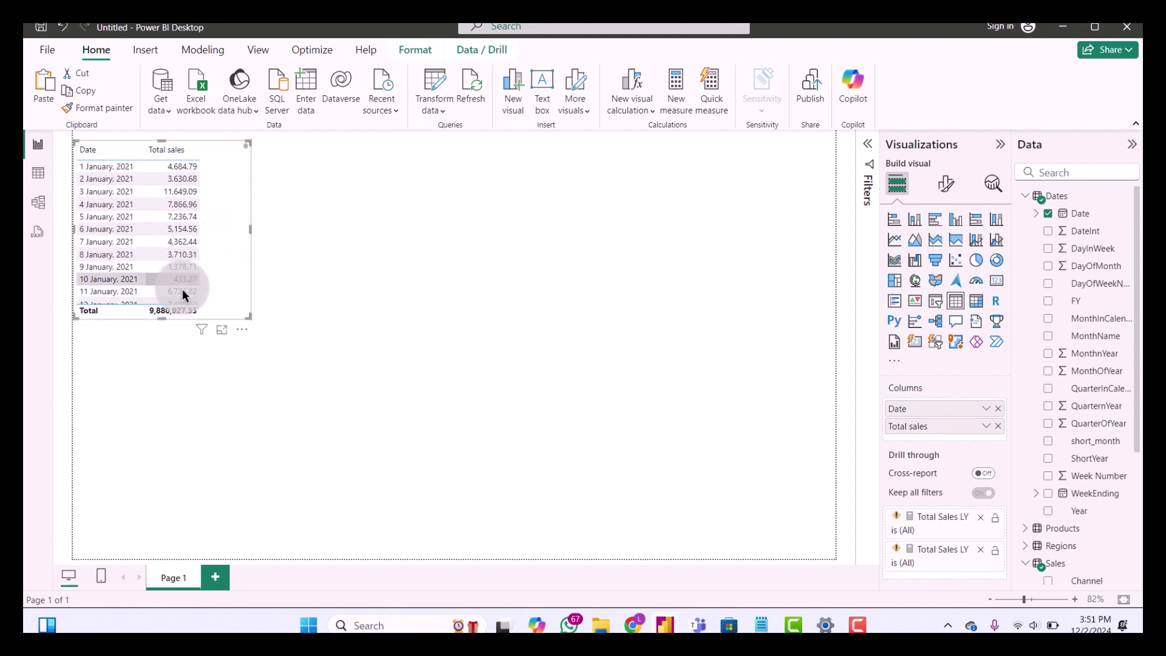
left_click_drag(159, 316, 166, 504)
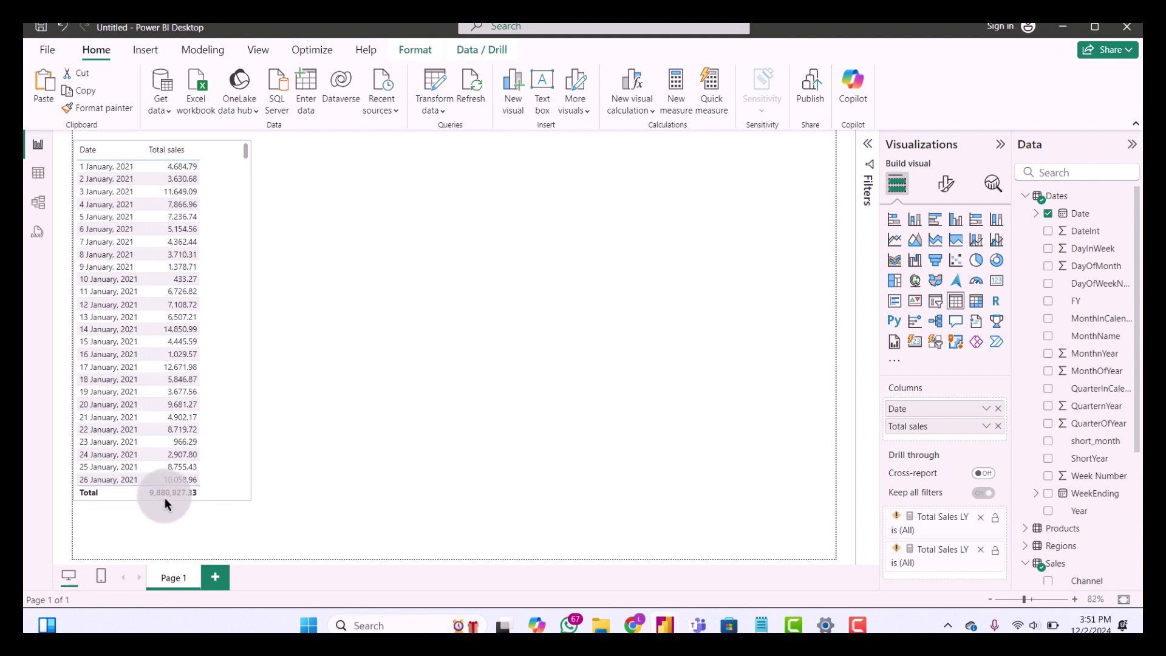
left_click(441, 405)
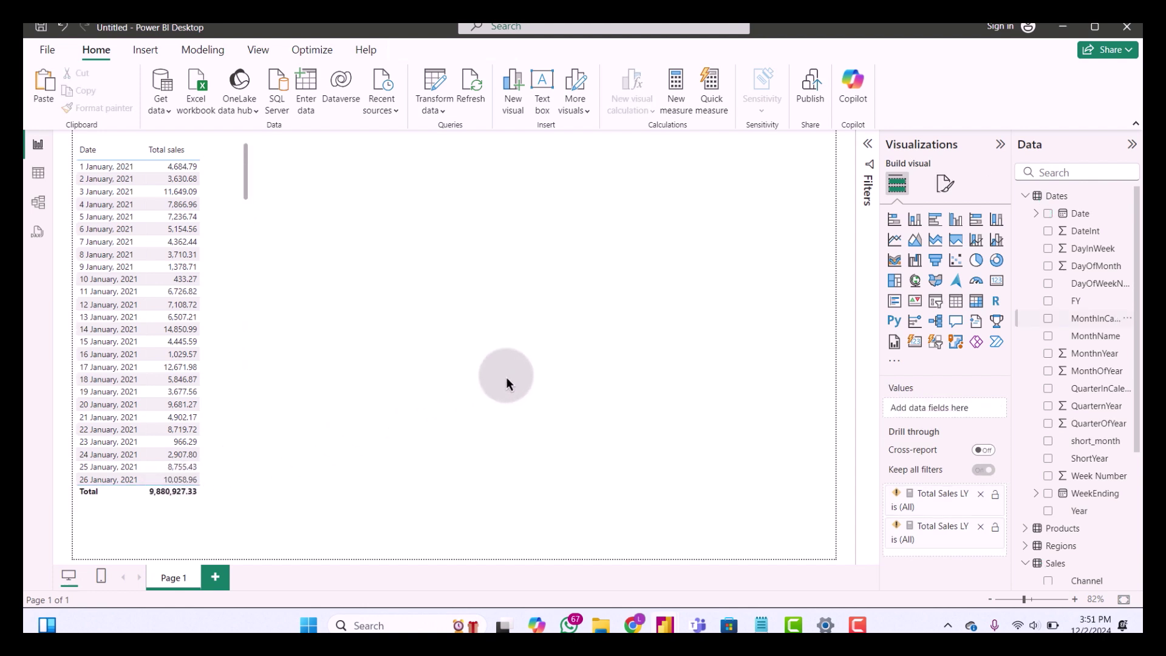
- Create another measure in the Sales table named "Total Sales LY" and begin its formula with CALCULATE
left_click(1026, 194)
right_click(1054, 250)
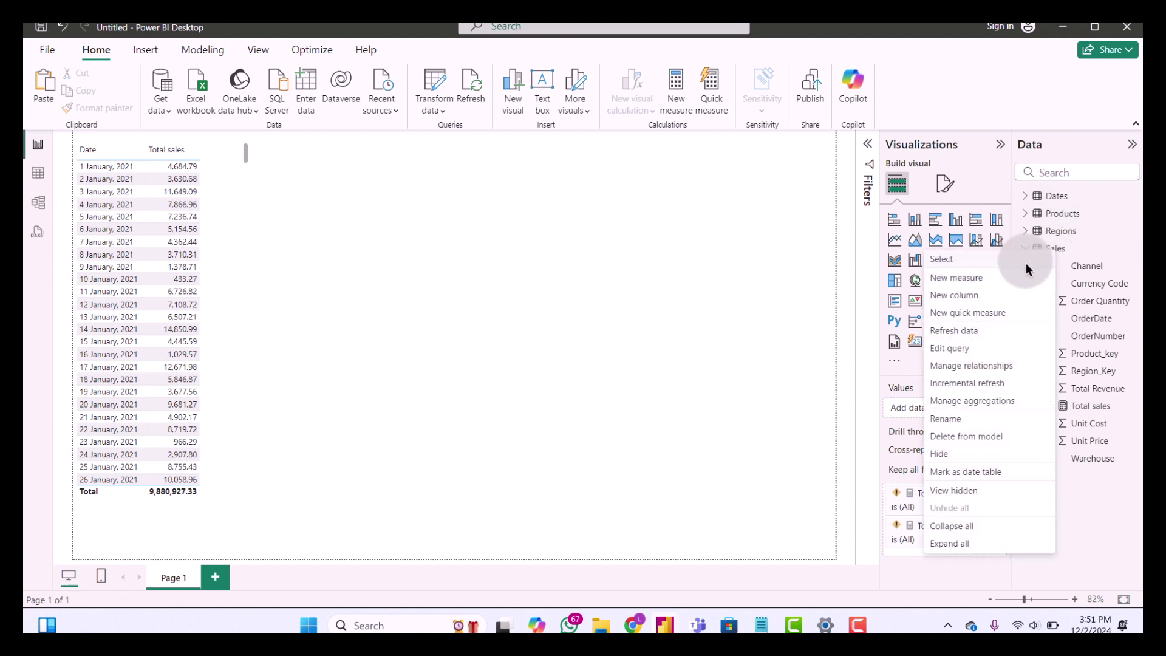
left_click(657, 332)
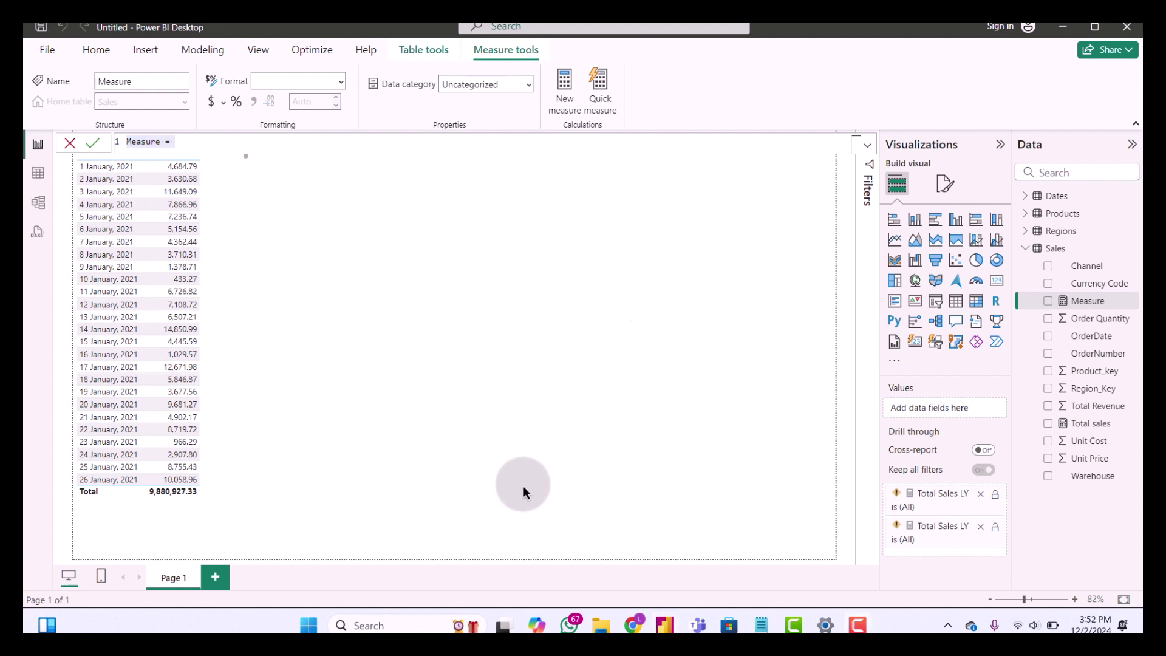
left_click(178, 151)
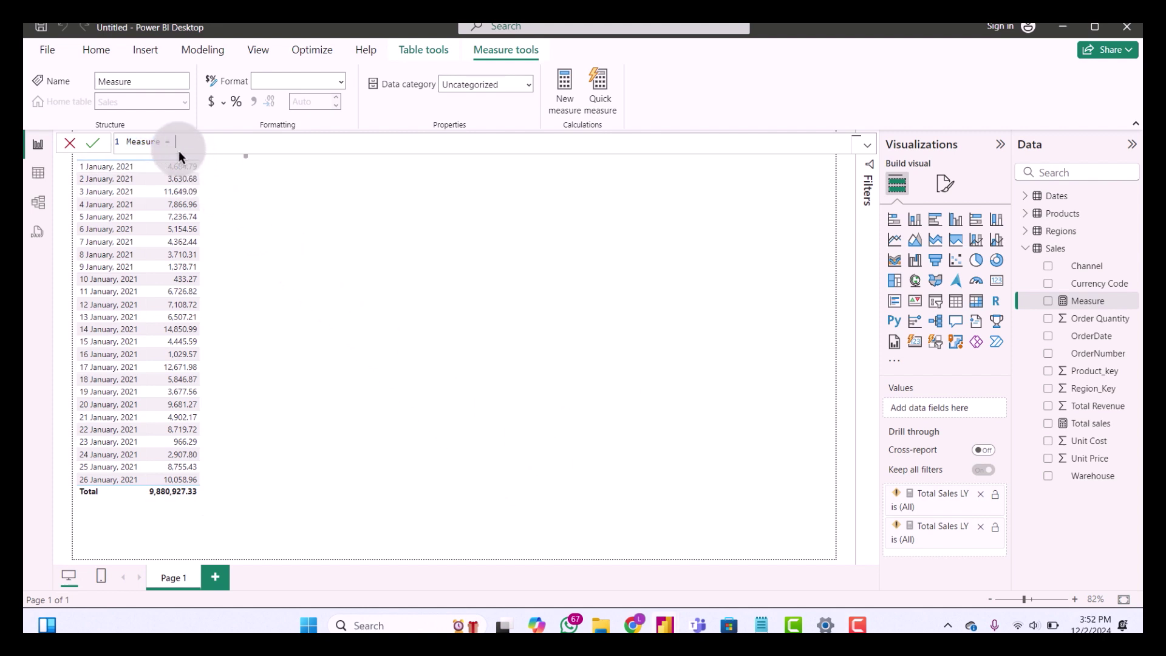
key("ctrl+a")
type("Tot")
type("cal")
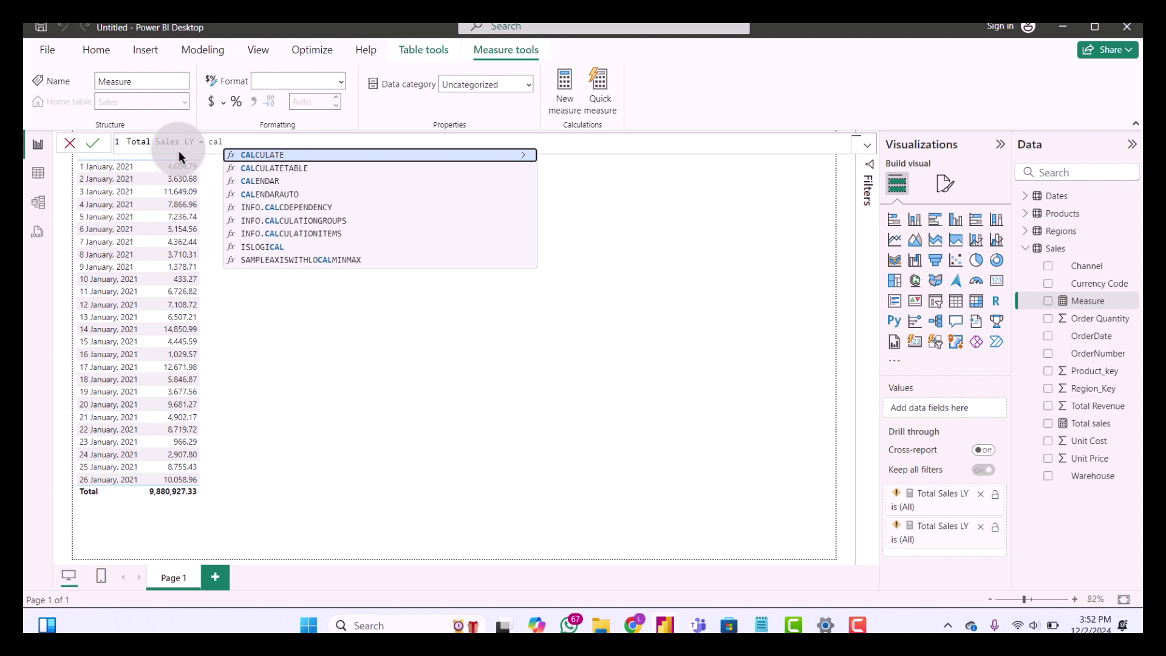
key("Tab")
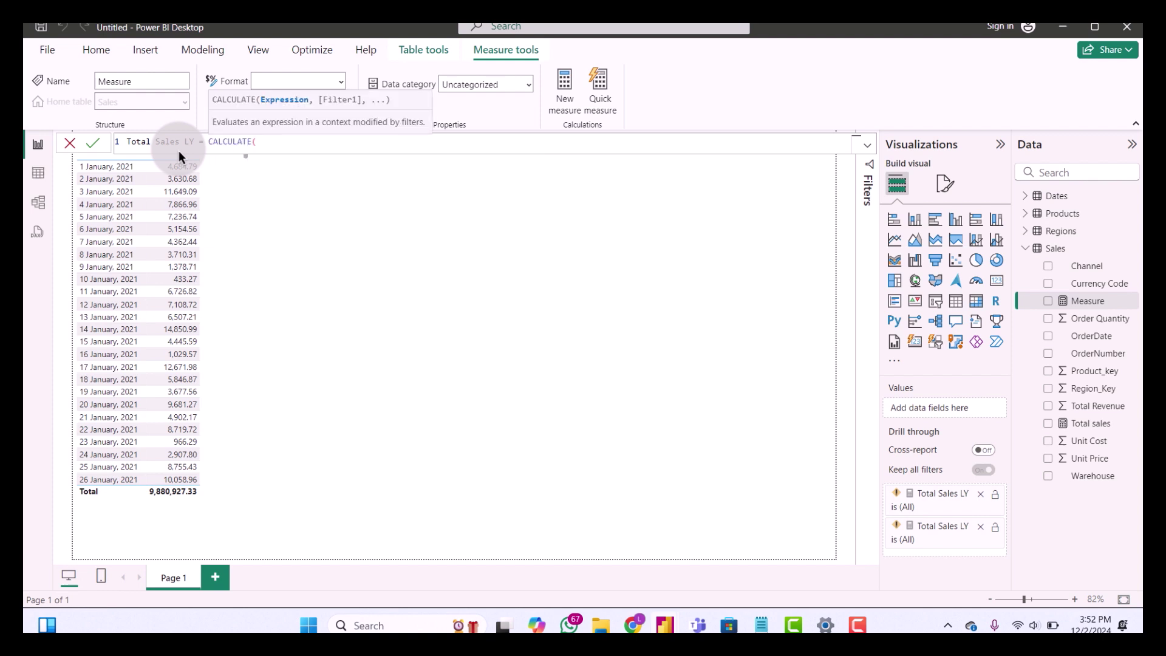
- Use the [Total sales] measure as the expression argument of CALCULATE
type("tor")
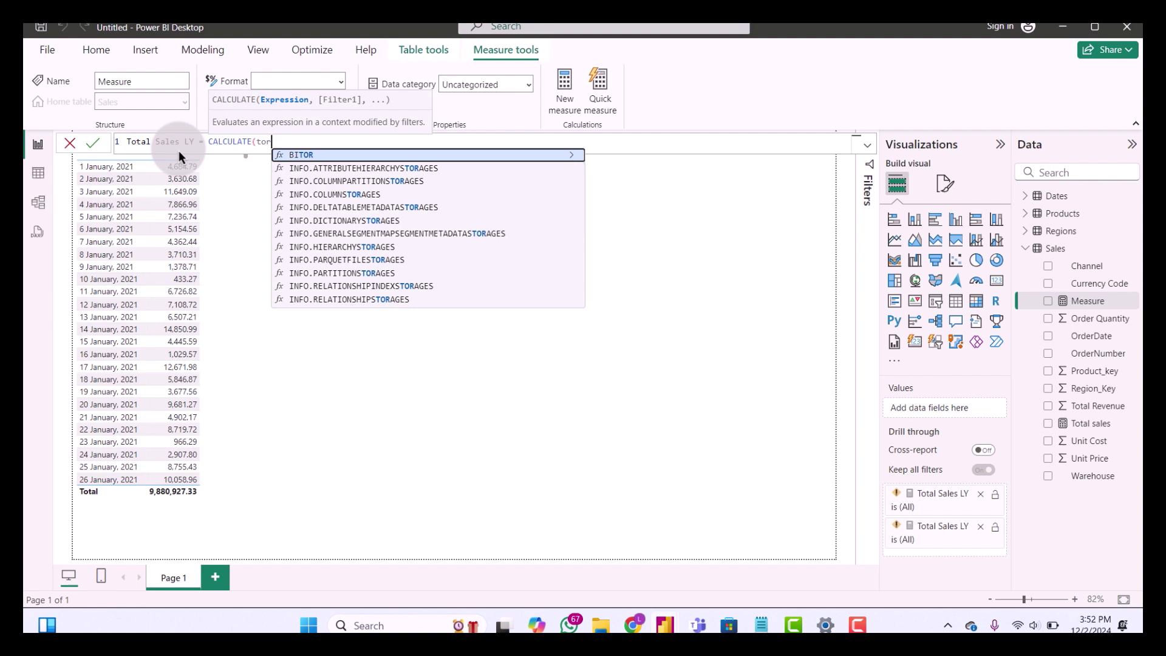
key("BackSpace")
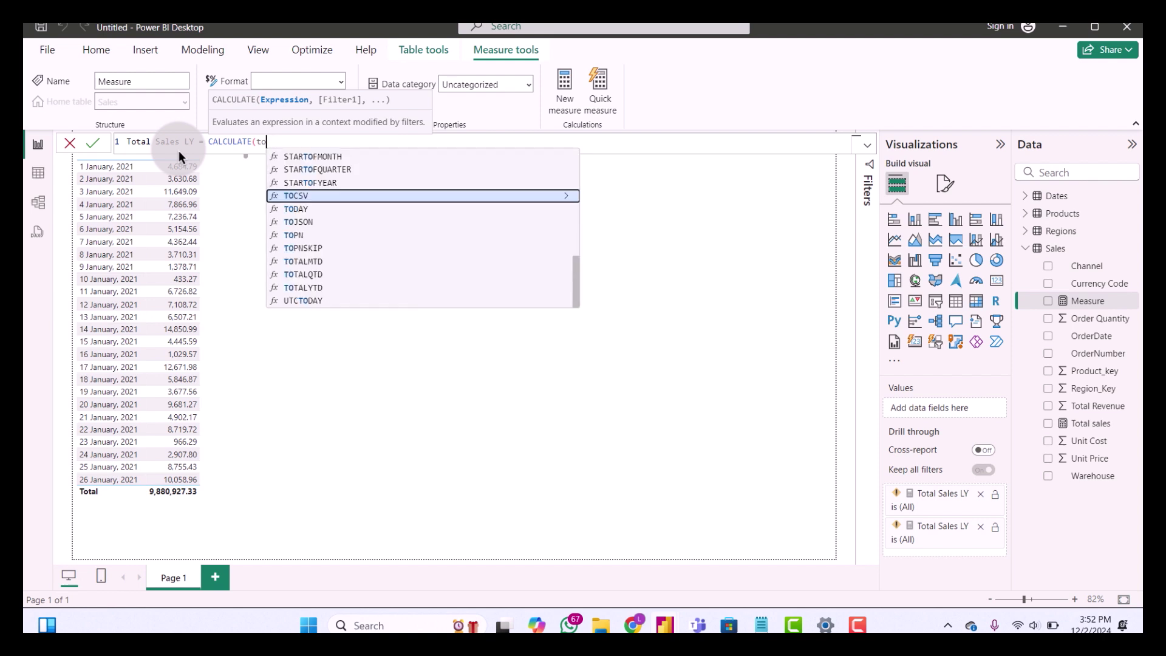
type("t")
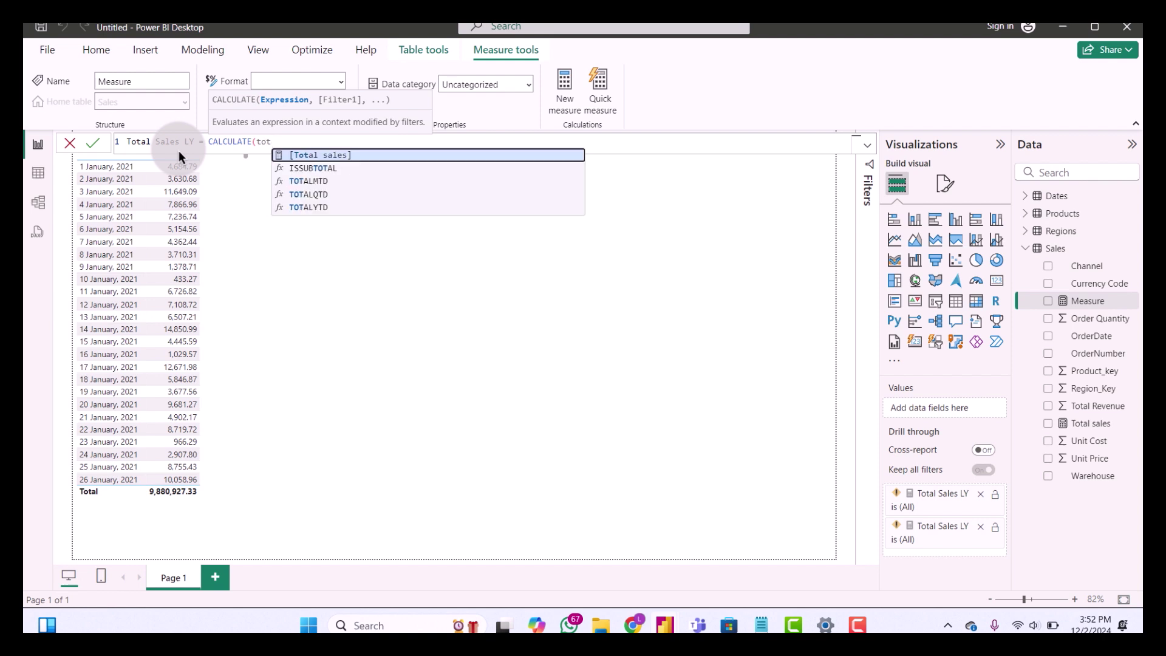
key("Tab")
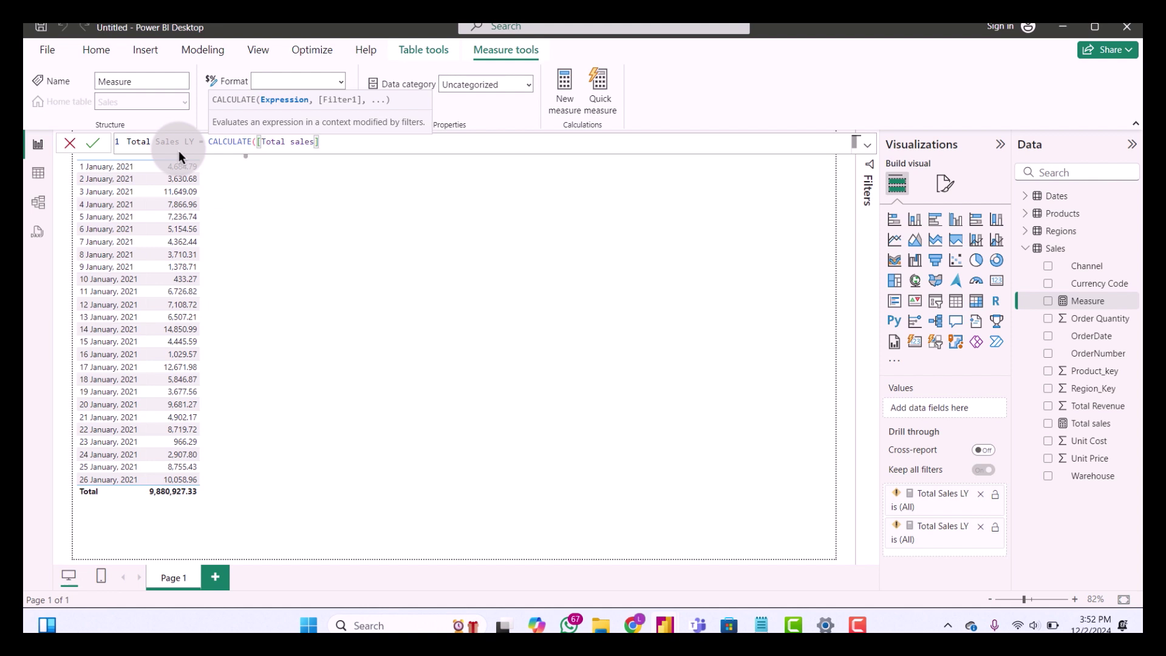
type(",")
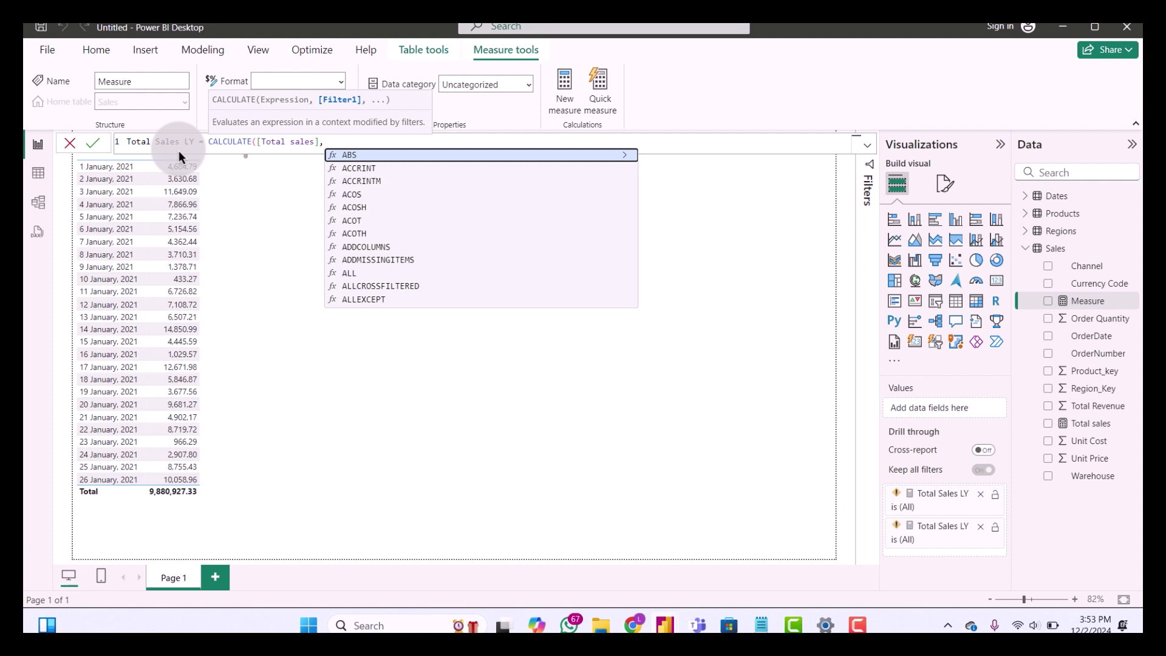
- Complete the Total Sales LY formula with SAMEPERIODLASTYEAR on Dates[Date] as the CALCULATE filter and commit the measure
type("saa")
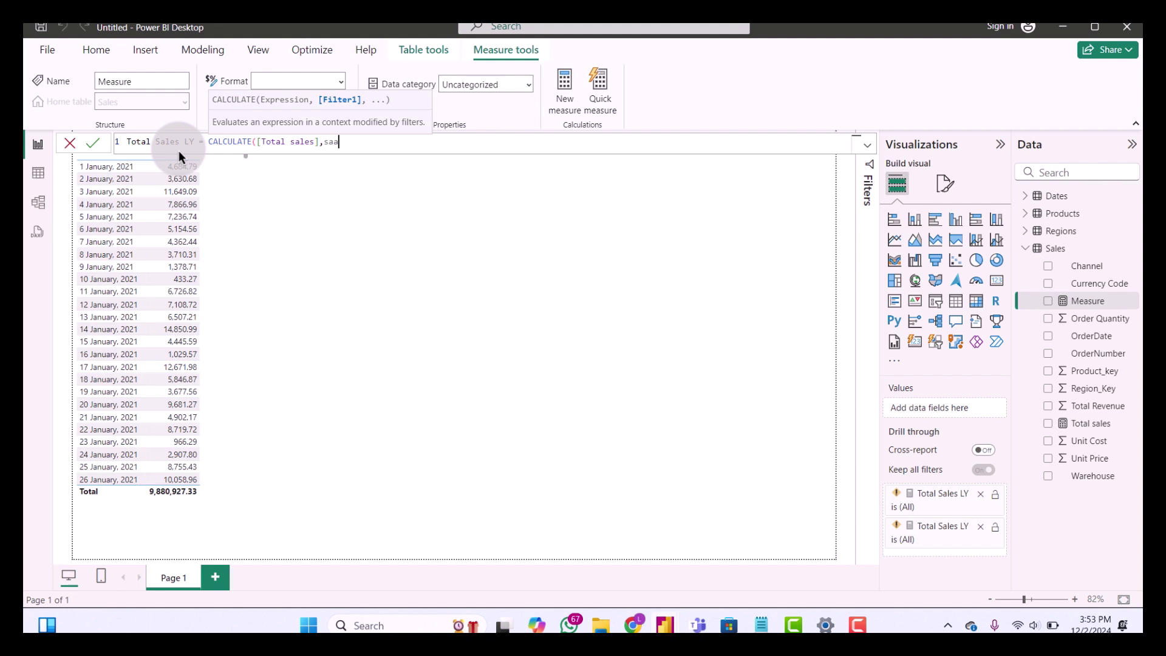
key("BackSpace")
type("m")
key("Tab")
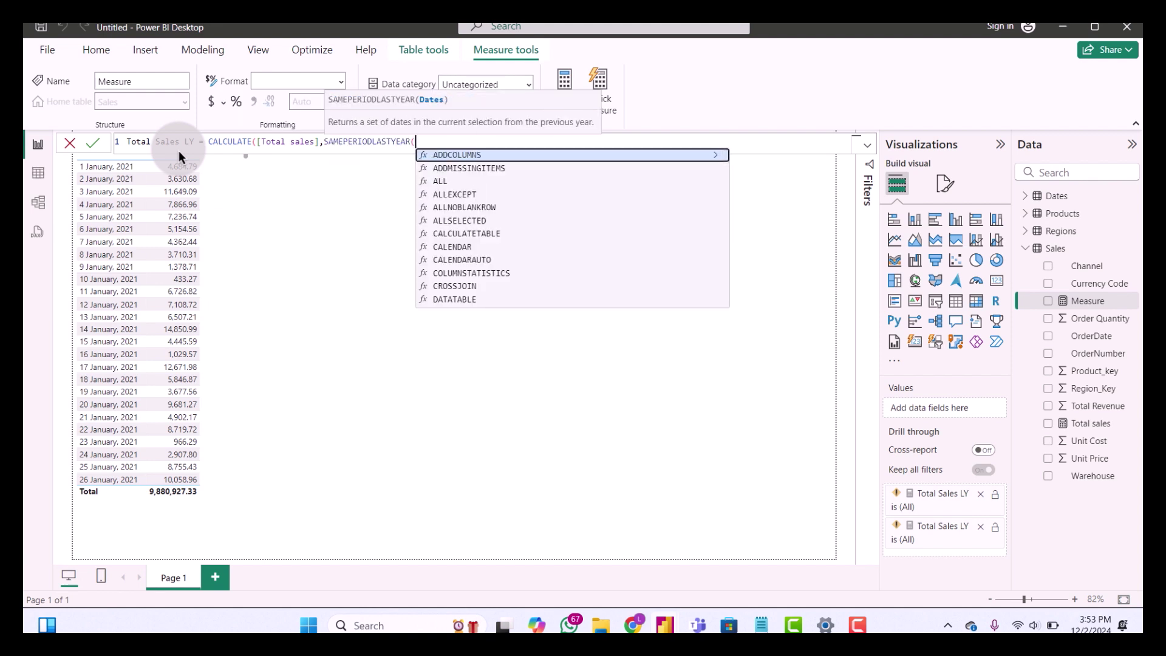
type("dat")
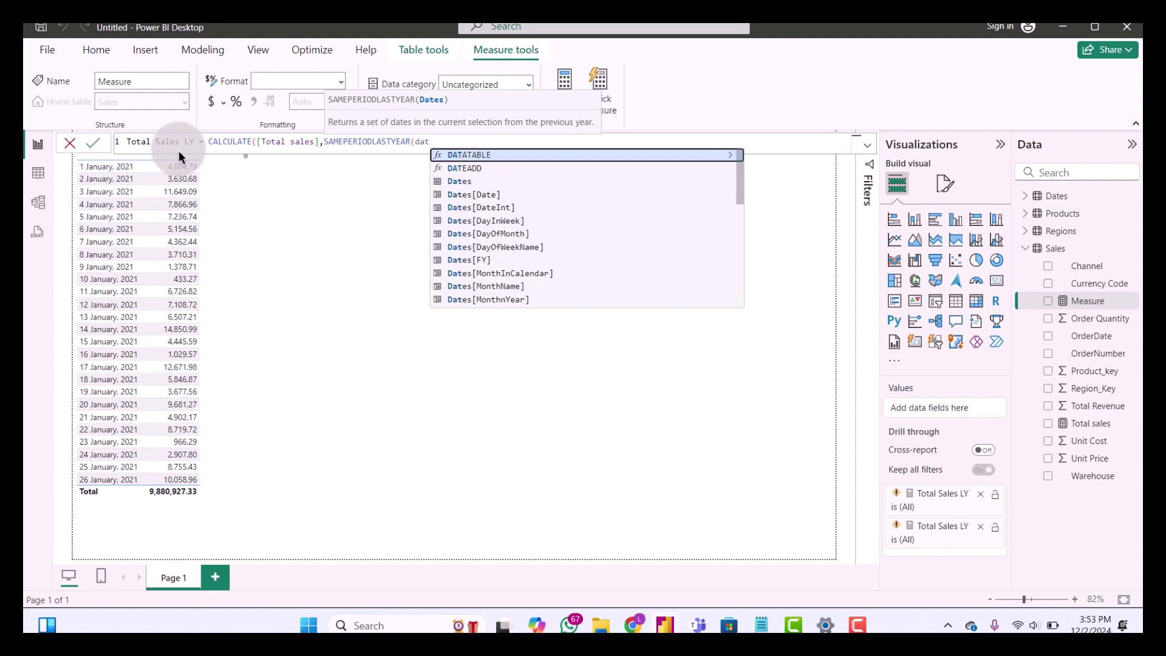
key("Down")
key("Tab")
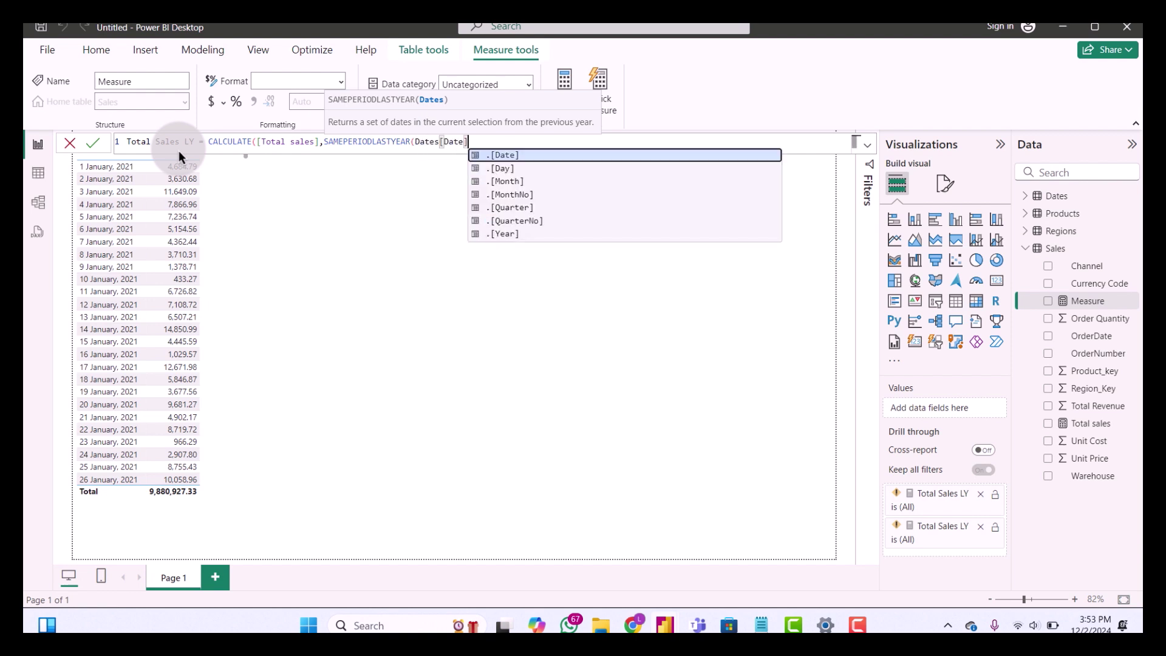
type(")")
key("Return")
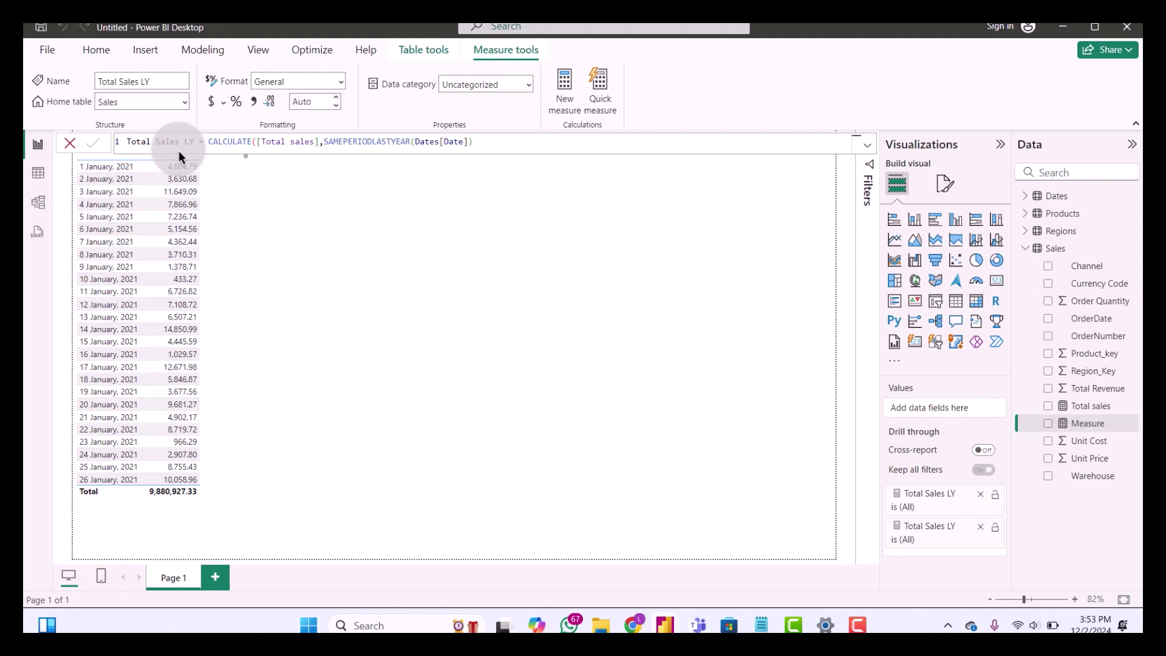
- Add the Total Sales LY measure to the table visual after Total sales and widen the visual to fit the column
left_click(526, 309)
left_click(205, 224)
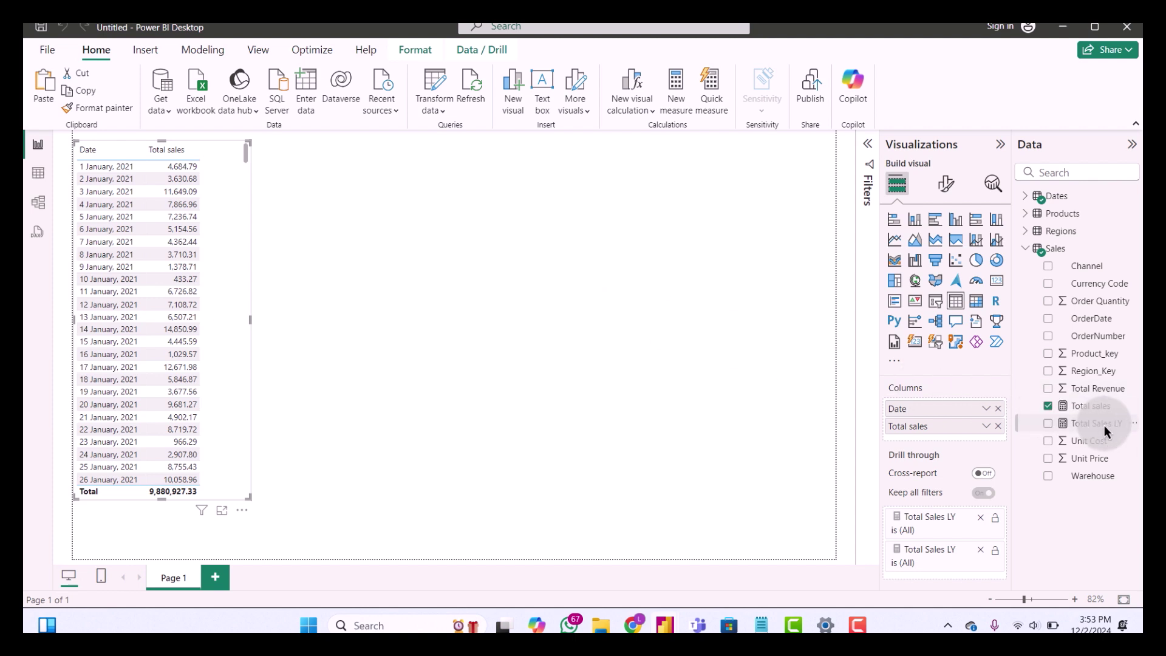
left_click_drag(1105, 425, 983, 438)
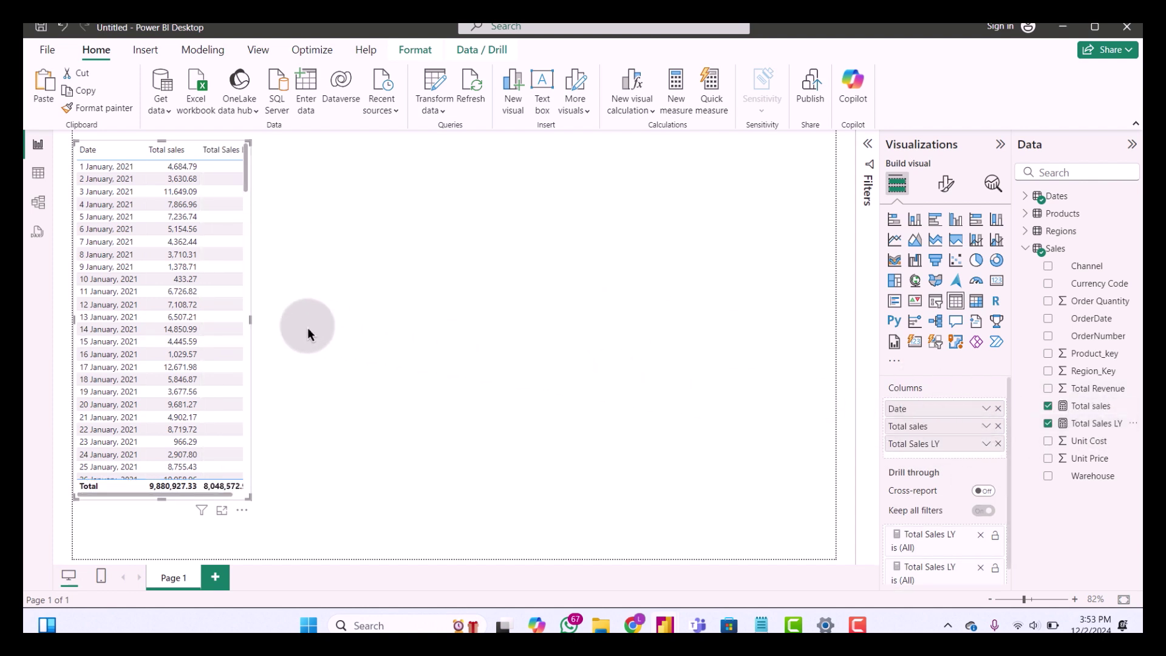
left_click_drag(251, 319, 291, 329)
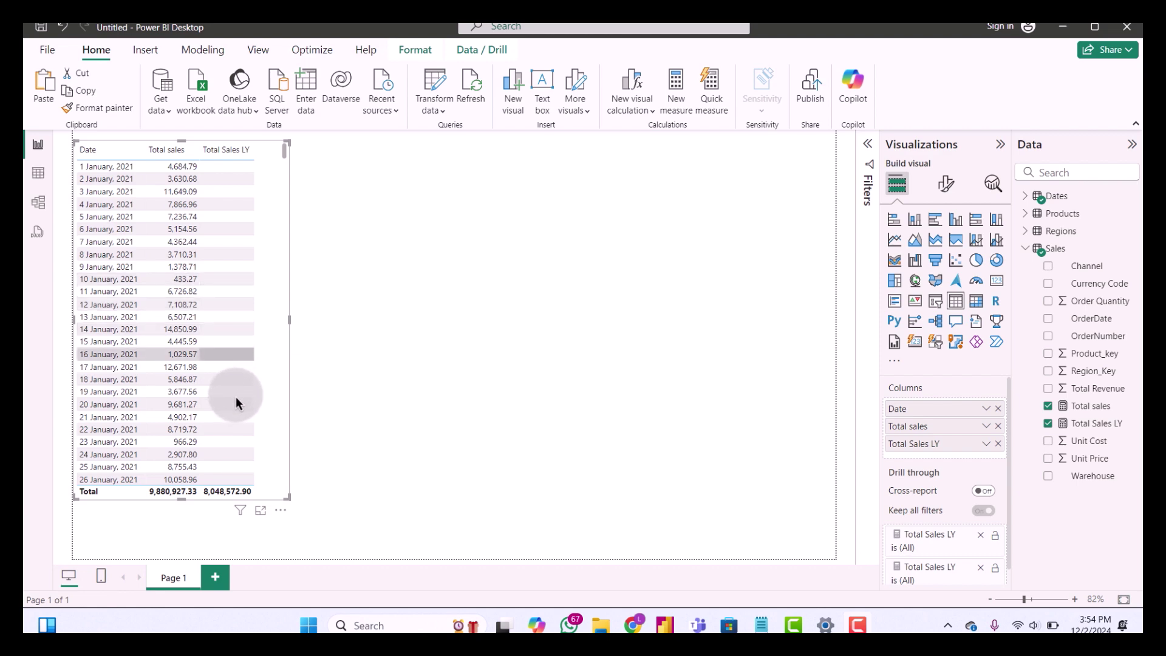
- Examine the table rows from January 2021 into January 2022, comparing Total Sales LY with the previous year's Total sales
scroll(236, 396, "down", 20)
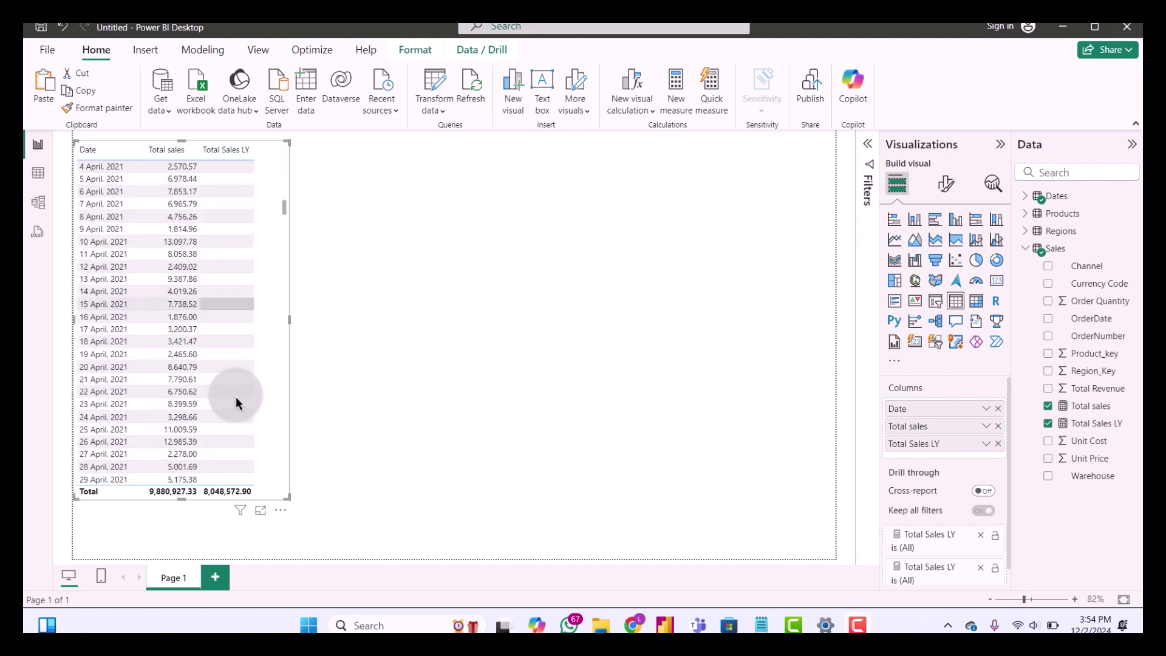
scroll(236, 396, "down", 20)
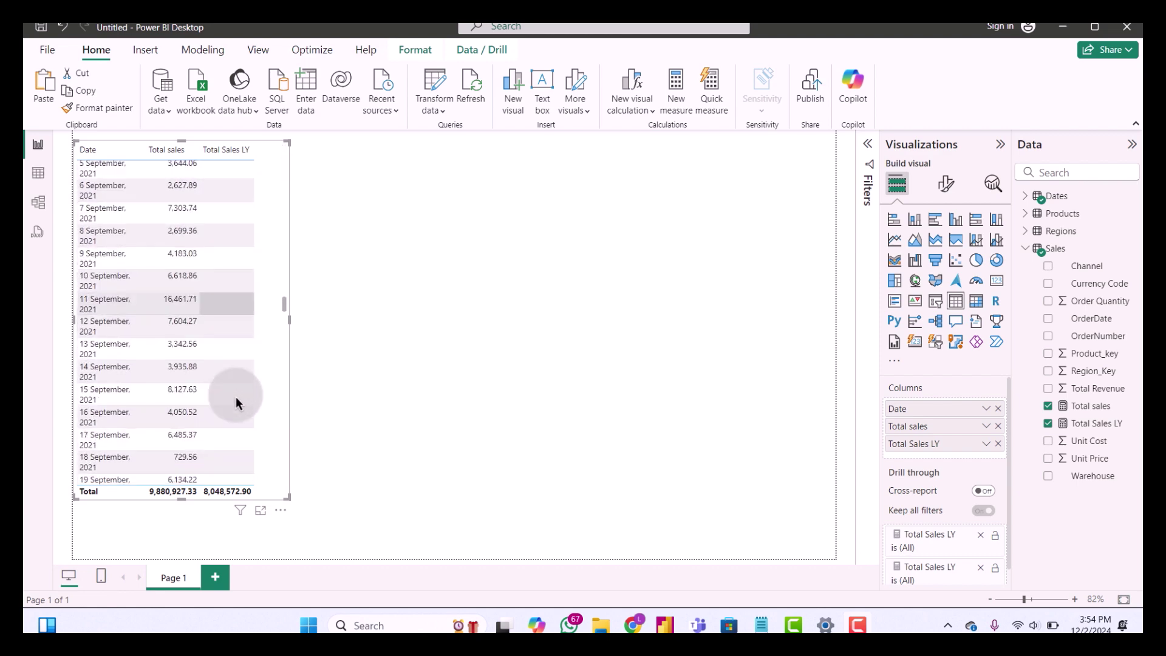
scroll(236, 396, "down", 20)
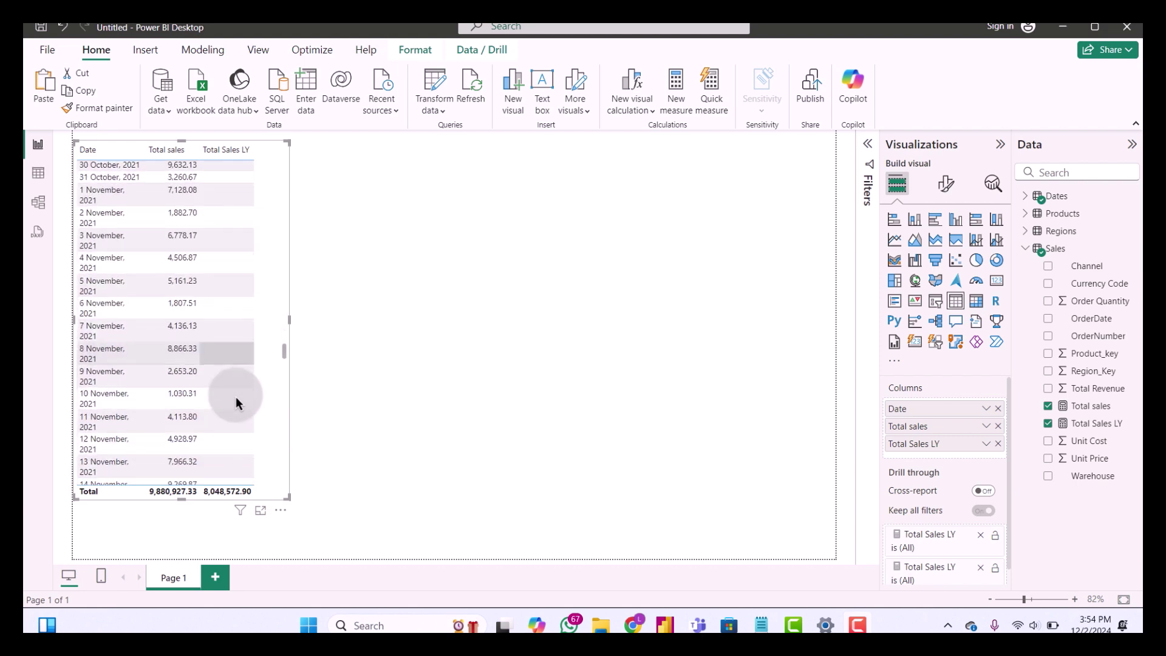
scroll(237, 397, "down", 20)
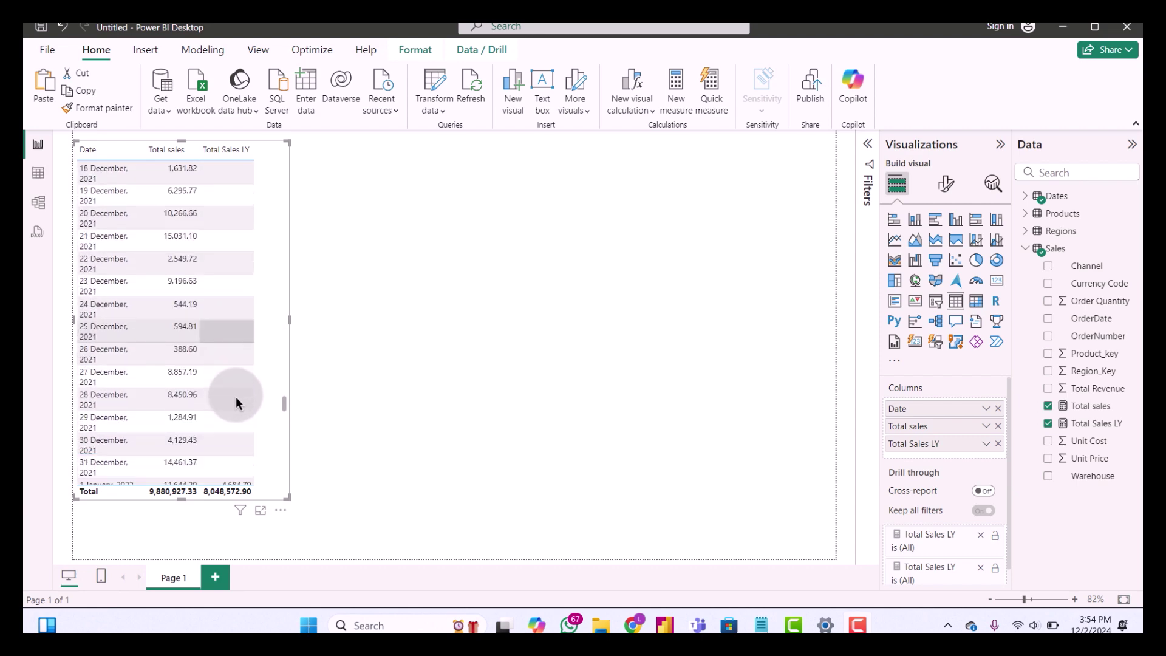
scroll(237, 396, "down", 1)
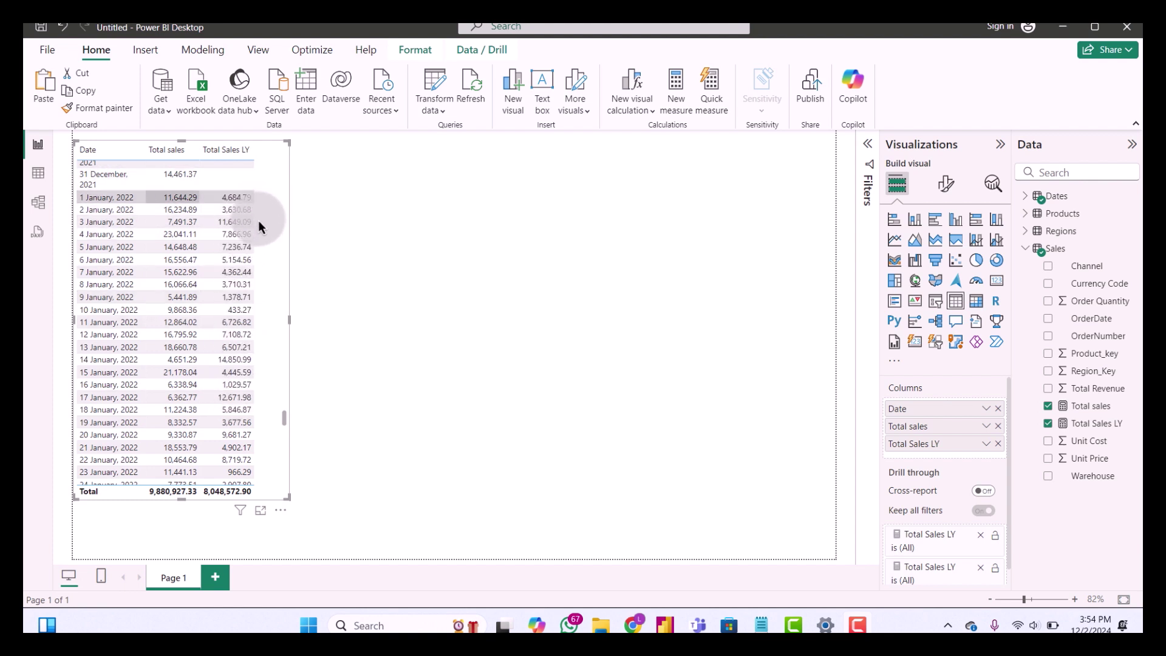
scroll(263, 227, "up", 20)
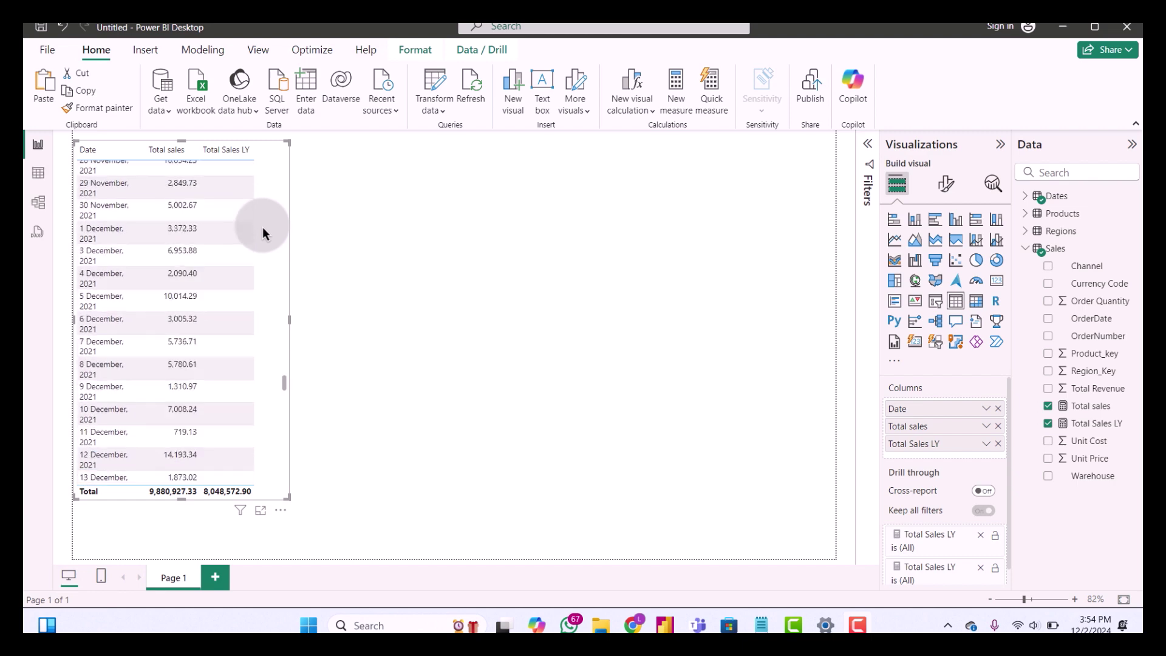
scroll(262, 227, "up", 20)
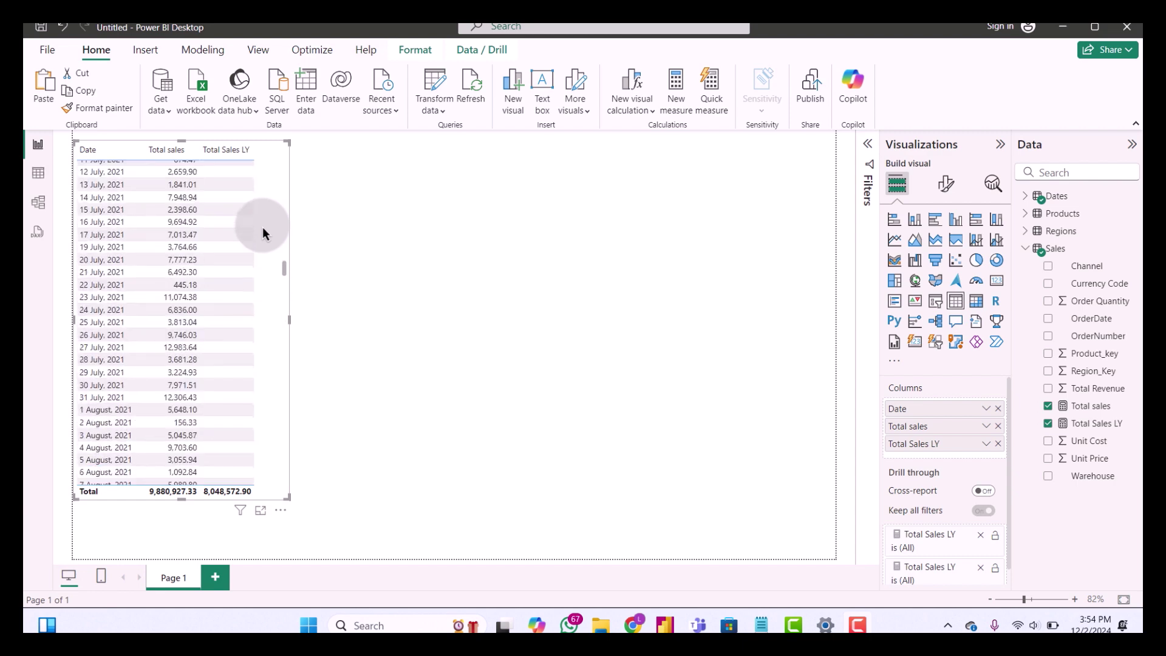
scroll(263, 210, "up", 12)
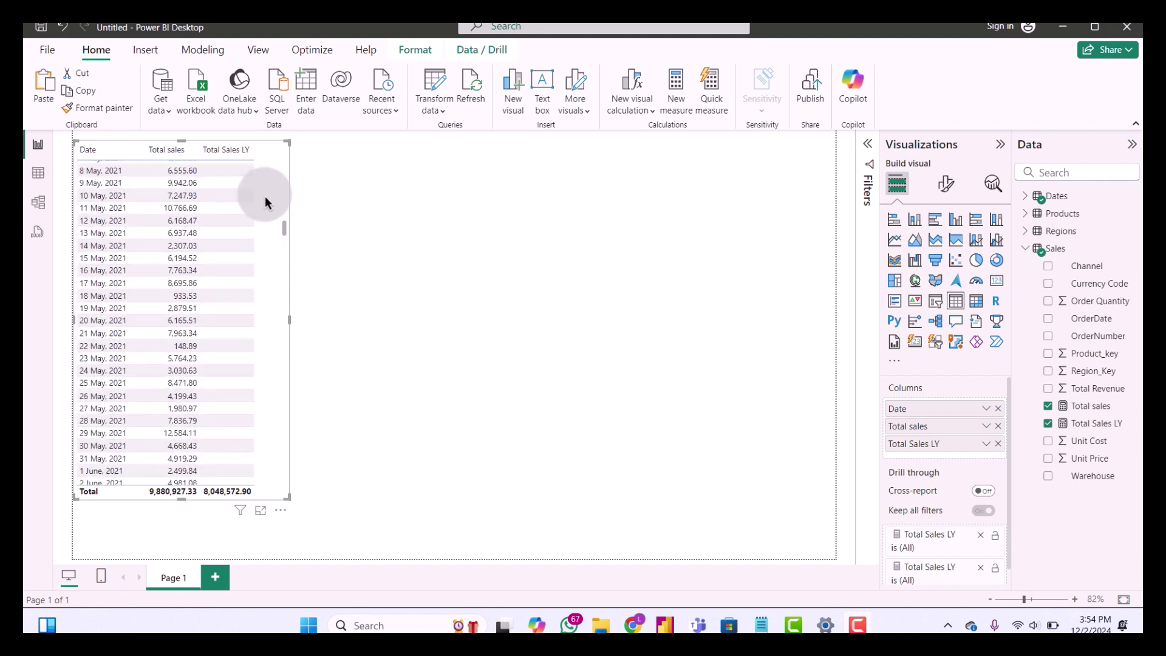
scroll(265, 202, "up", 12)
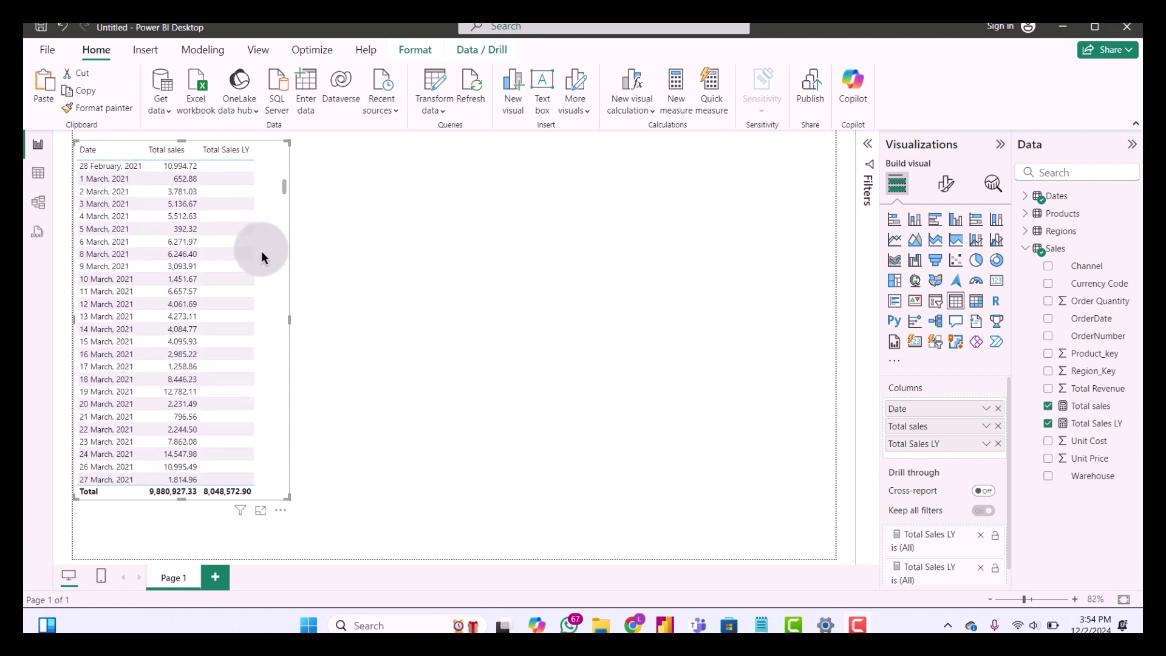
scroll(261, 251, "up", 10)
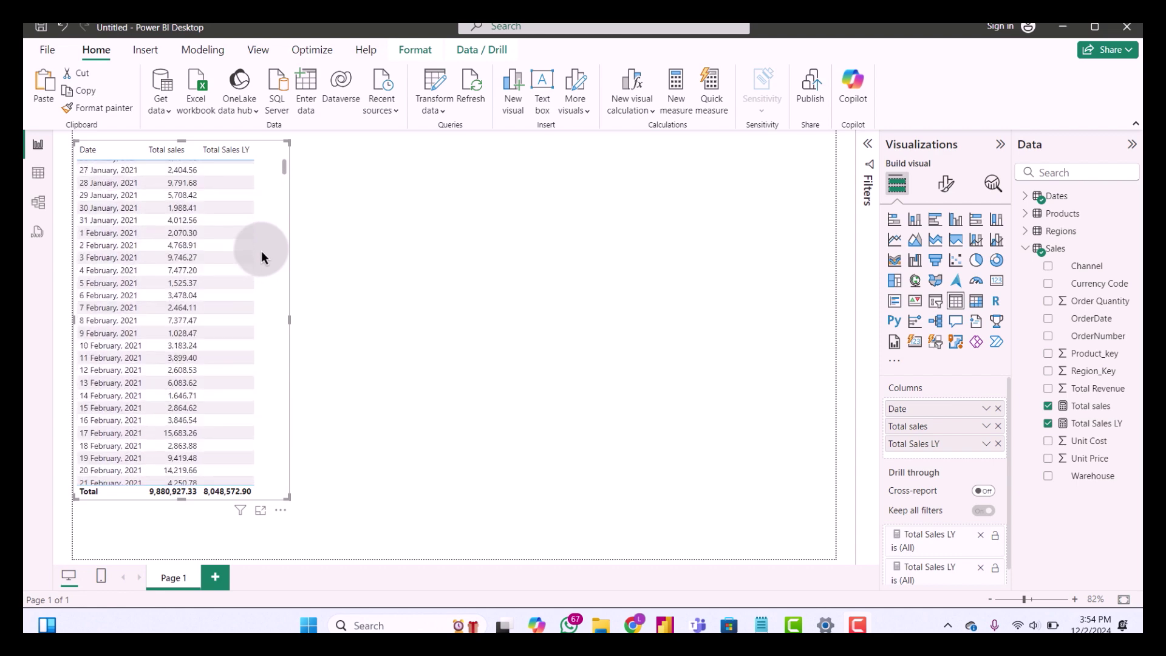
- Create a measure in the Sales table named "Diff. Between TY and LY" that subtracts [Total Sales LY] from [Total sales]
left_click(415, 330)
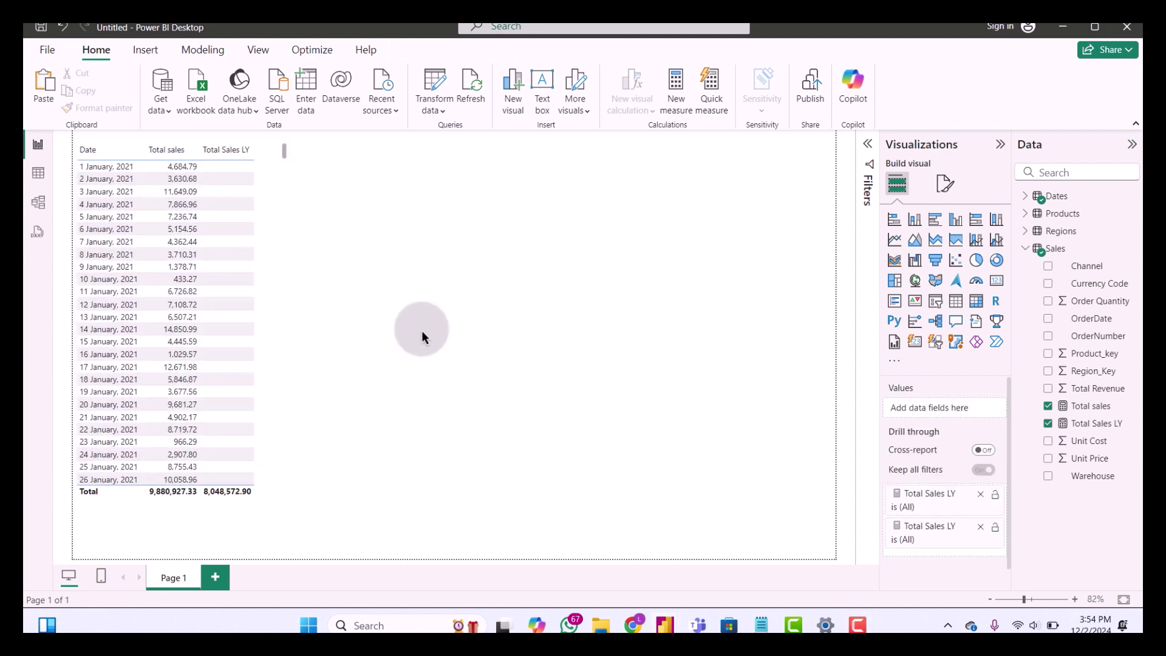
right_click(1051, 255)
left_click(807, 277)
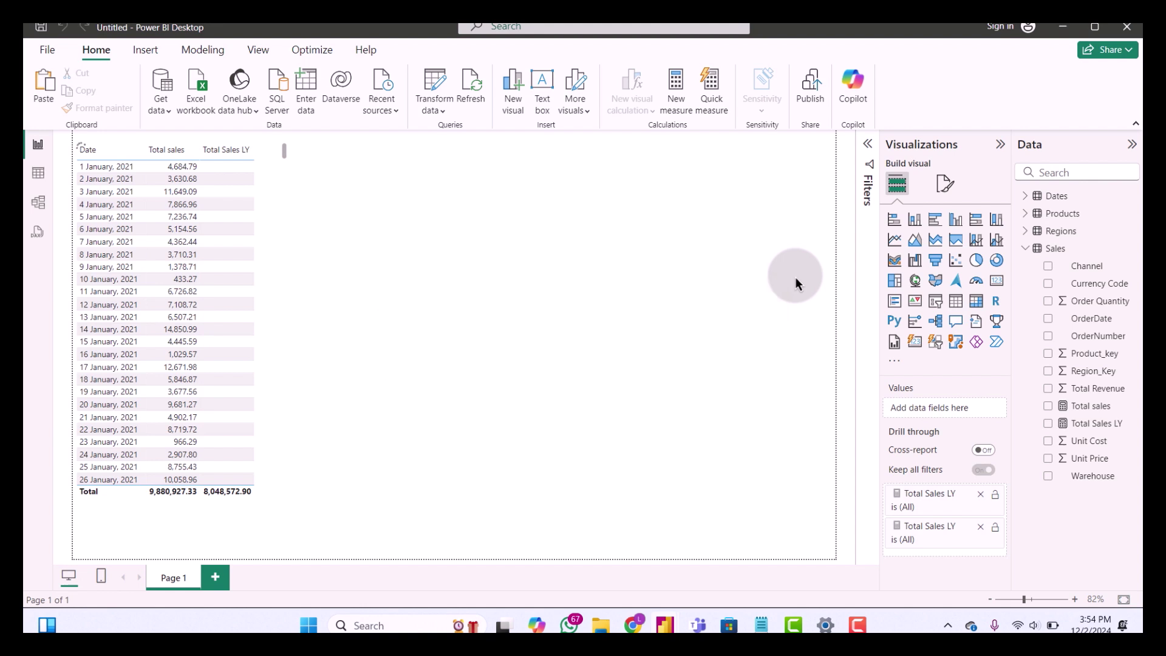
type("Diff. Between ")
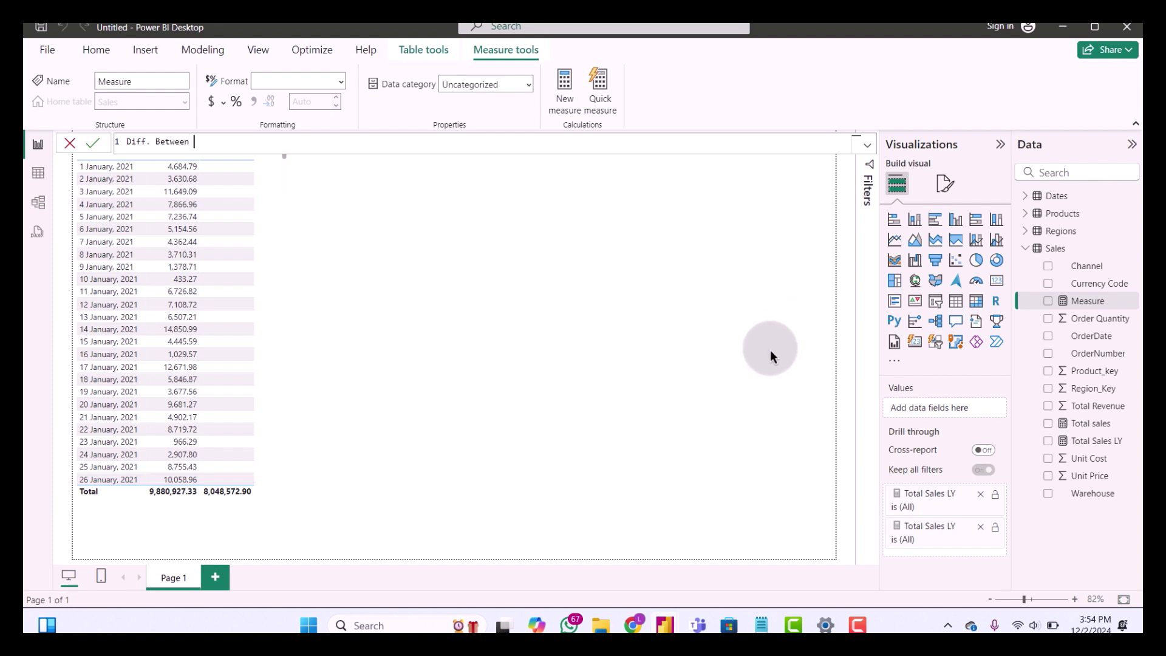
type("TY and LY = tot")
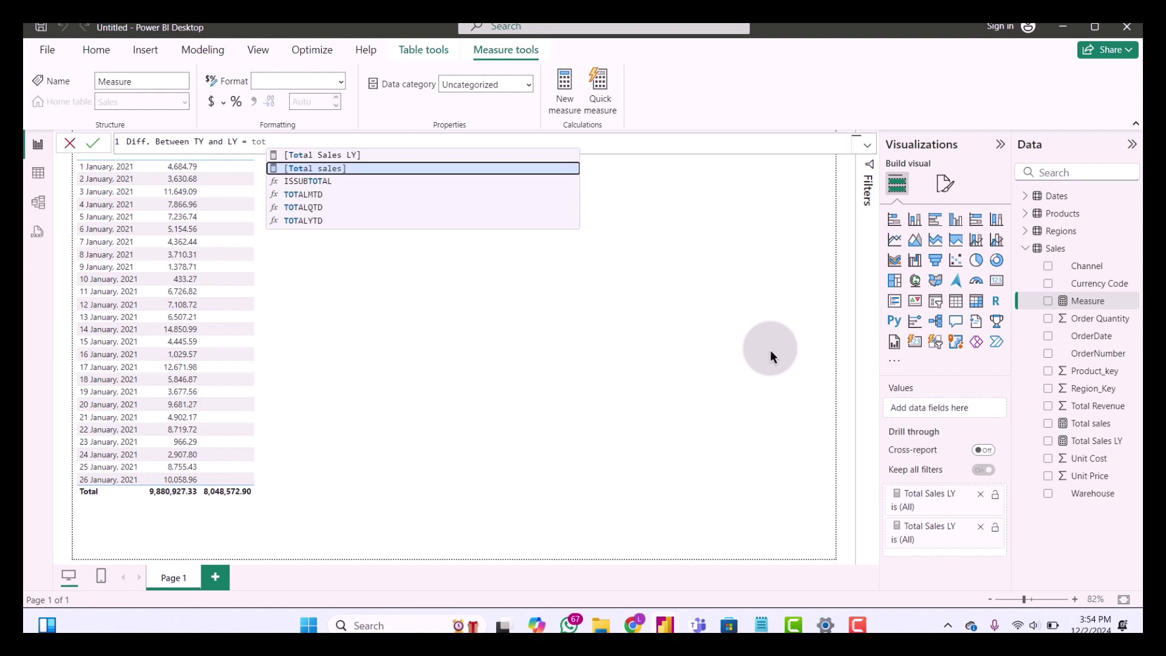
key("Tab")
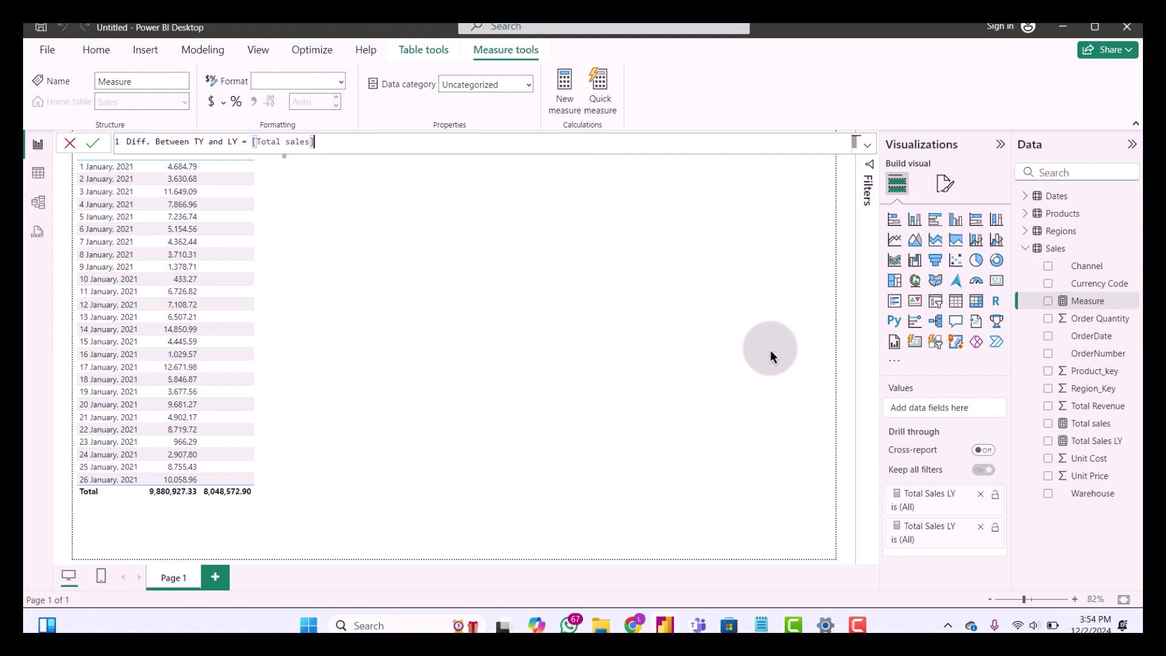
type("- tot")
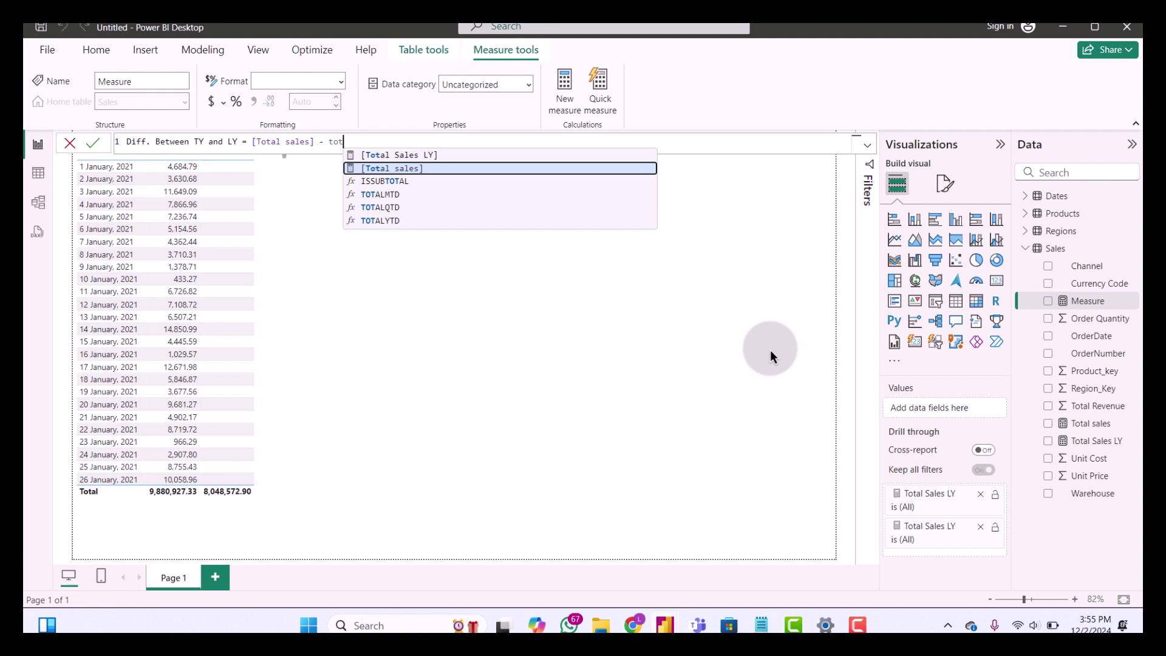
key("Up")
key("Tab")
key("Return")
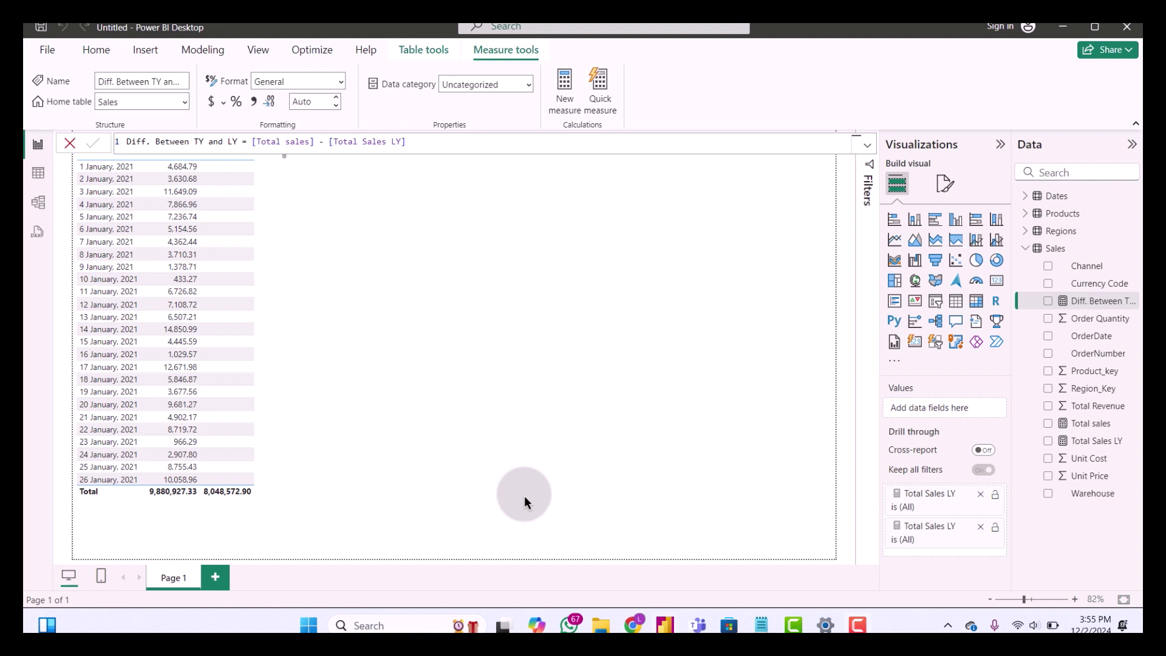
- Add the Diff. Between TY and LY measure to the table visual, widen the visual to fit it and check the 2021 rows
left_click(272, 238)
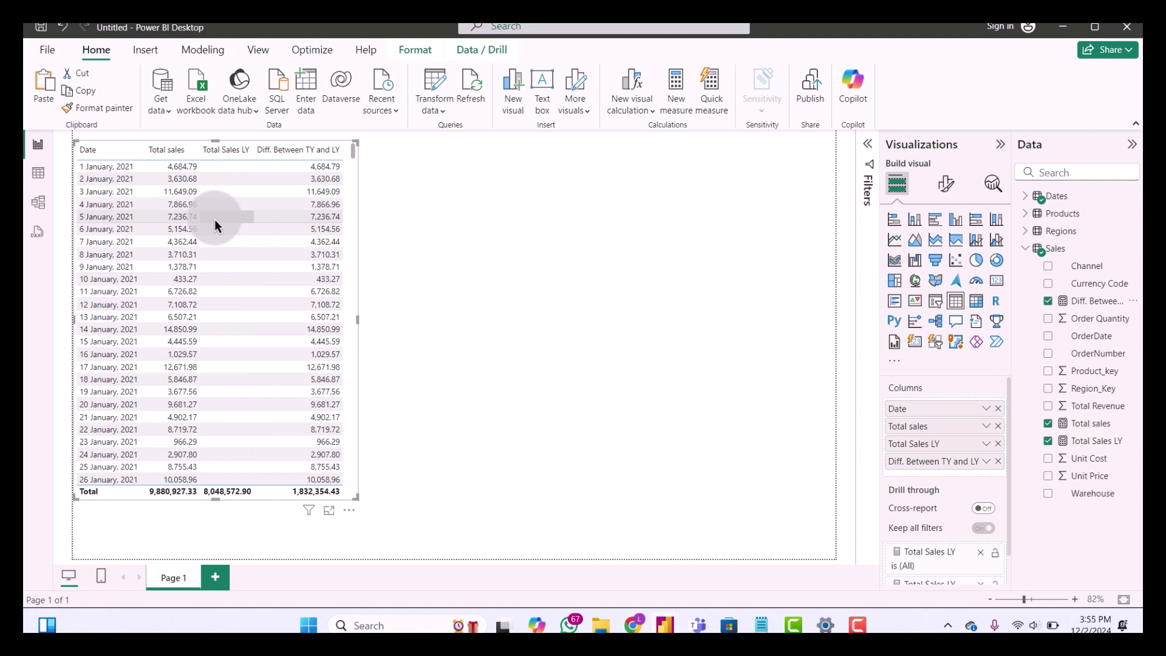
scroll(248, 318, "down", 5)
scroll(248, 318, "up", 3)
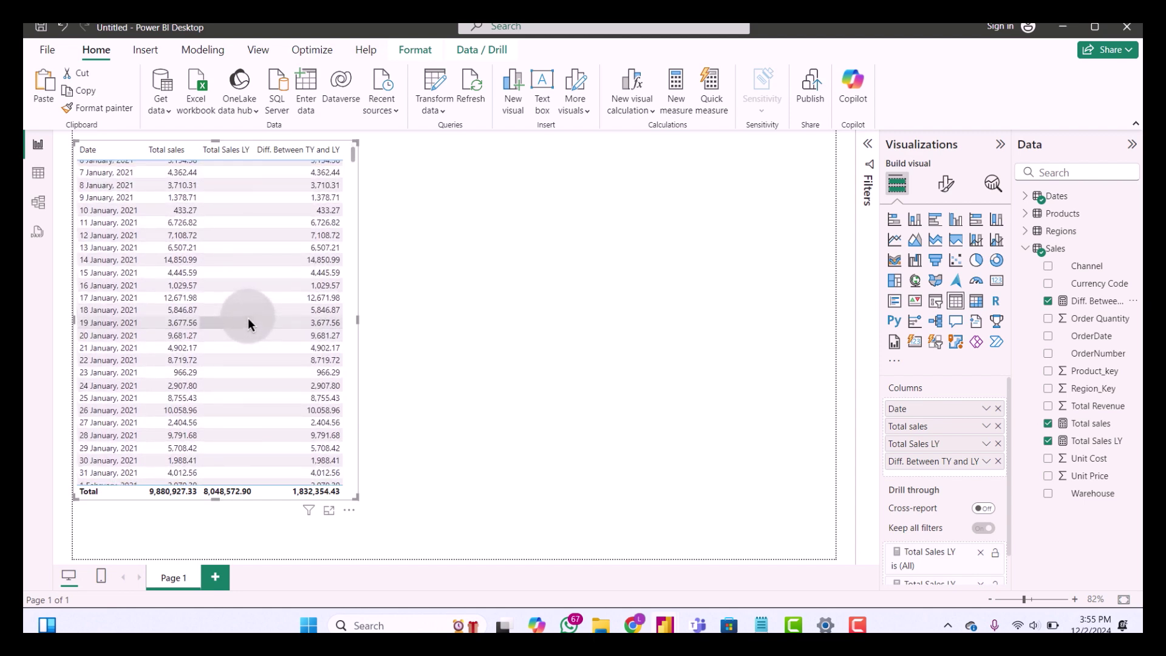
scroll(248, 318, "up", 2)
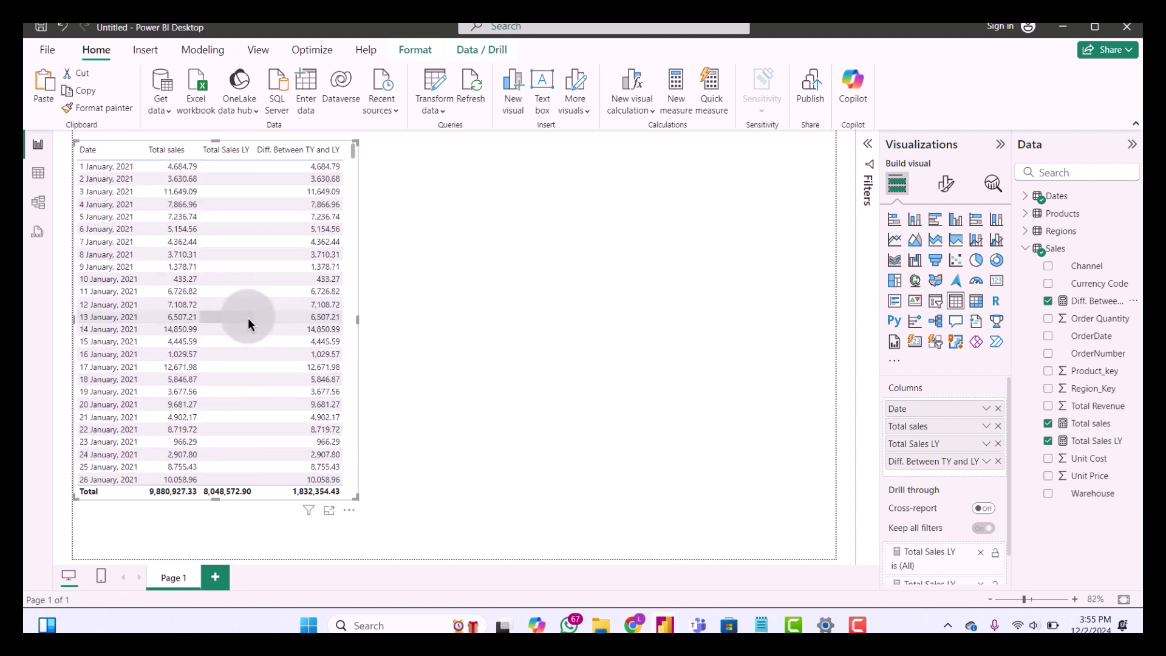
- Edit the Diff. Between TY and LY measure so its formula begins with an IF test of ISBLANK([Total Sales LY]
left_click(1083, 303)
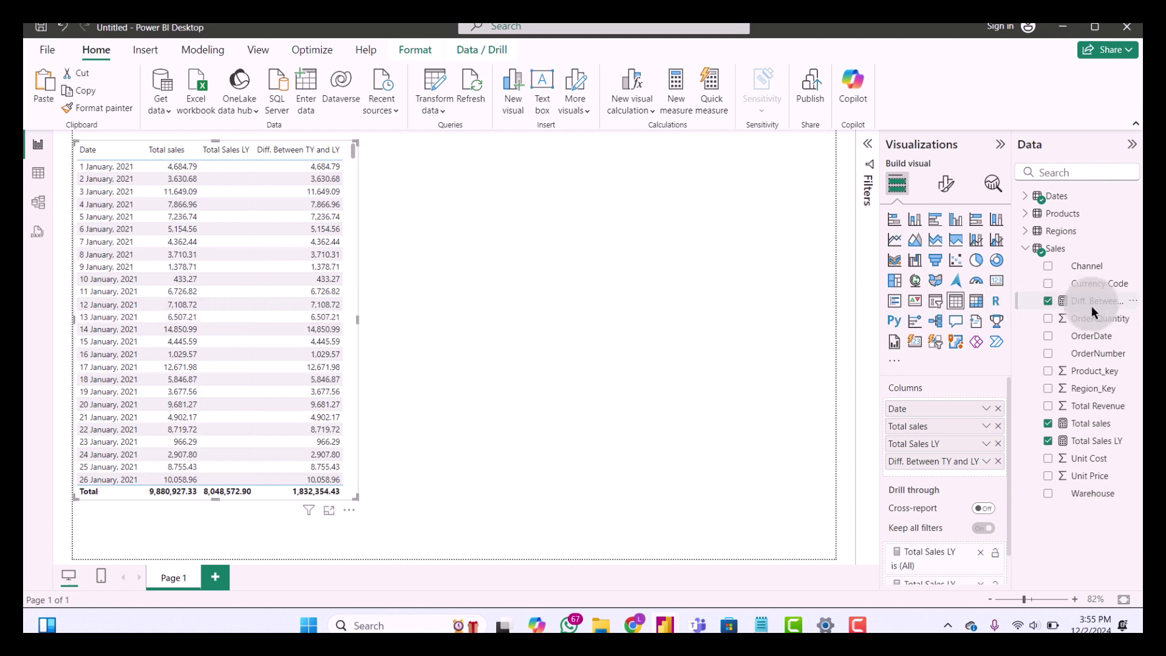
left_click(254, 147)
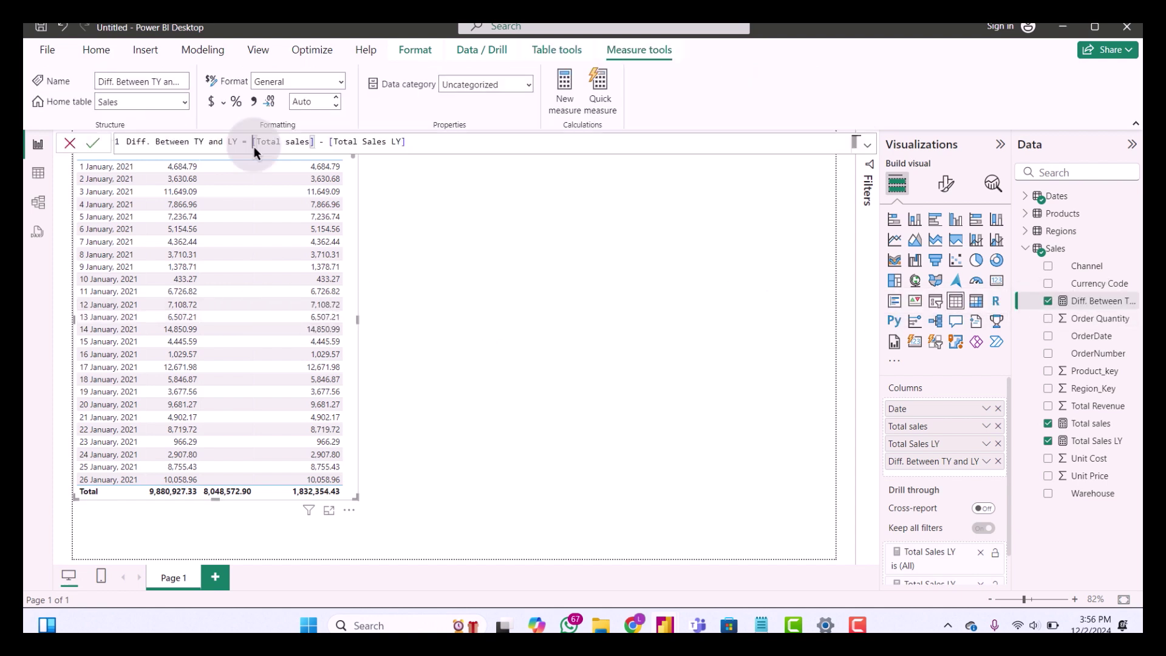
type("if")
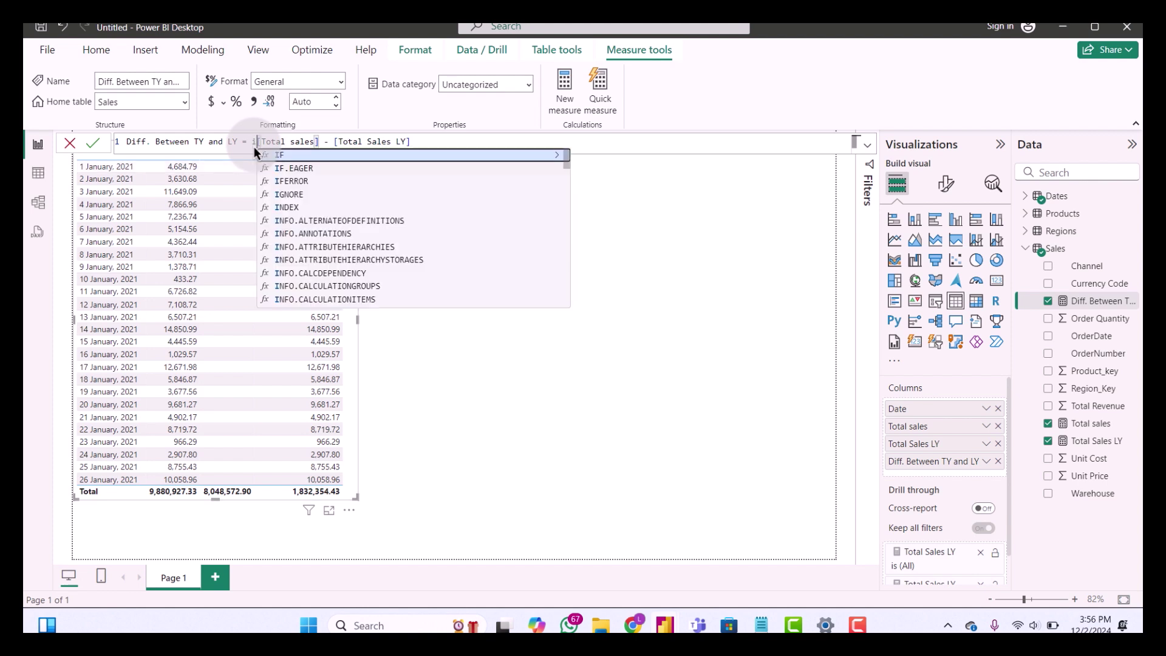
key("Tab")
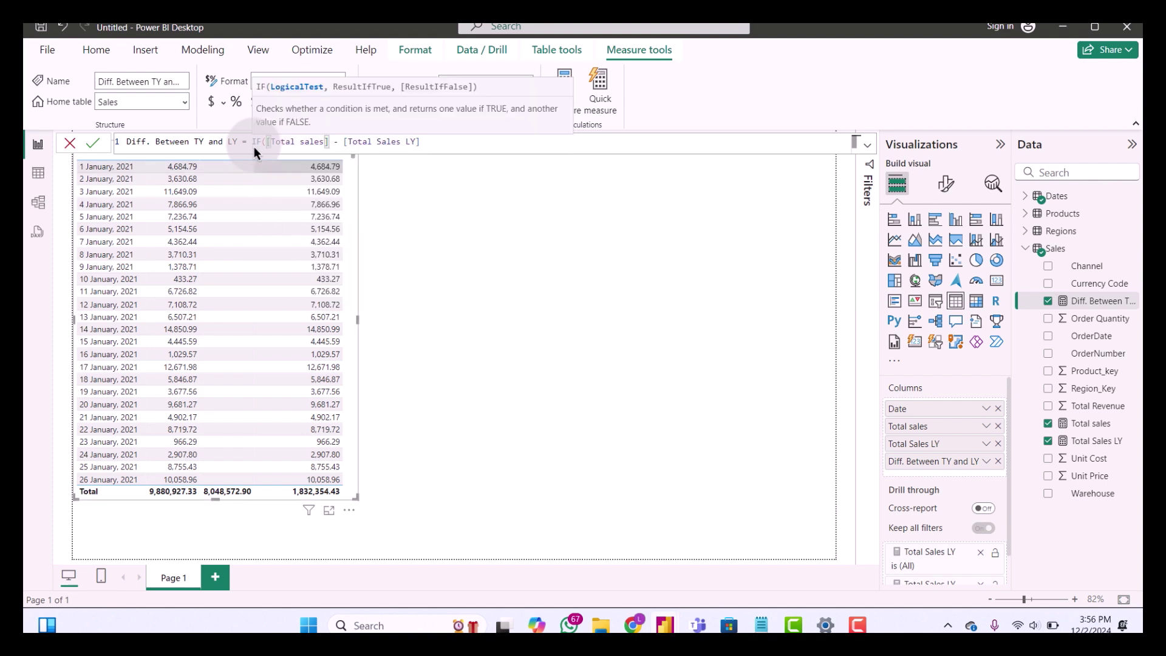
type("is")
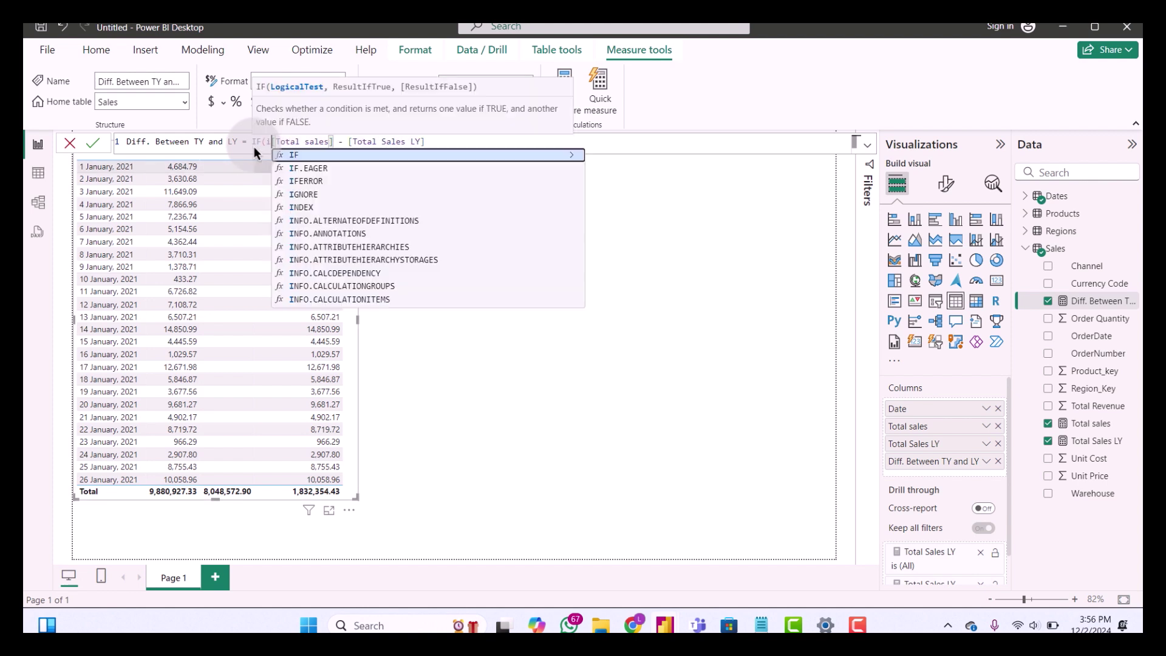
left_click(279, 172)
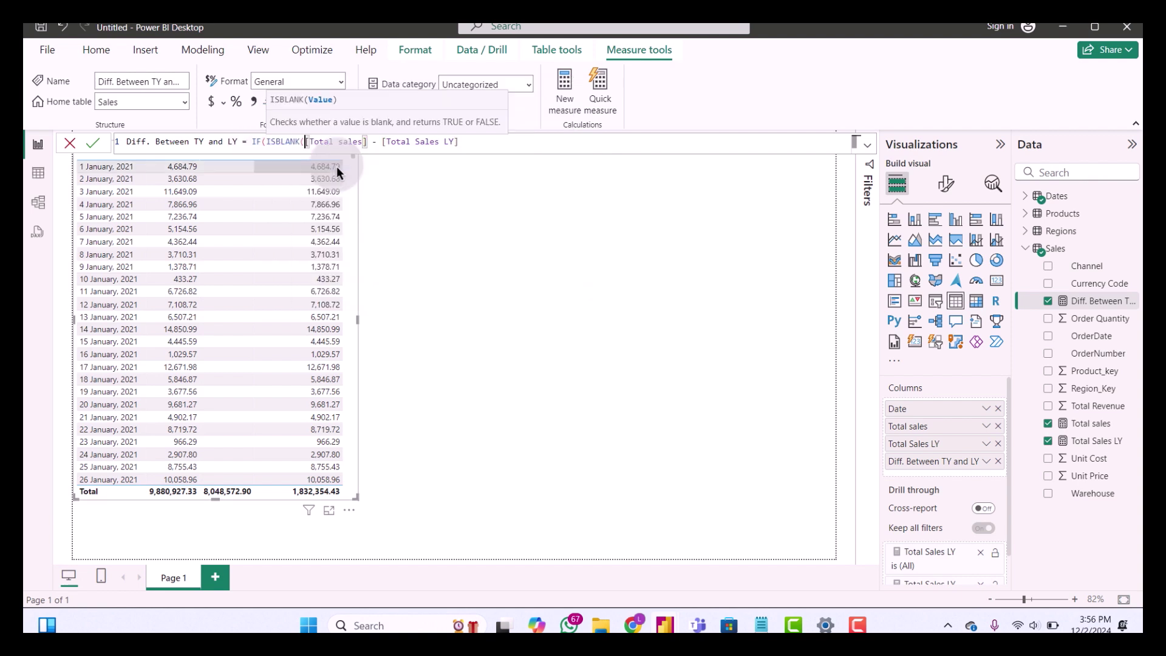
left_click(359, 145)
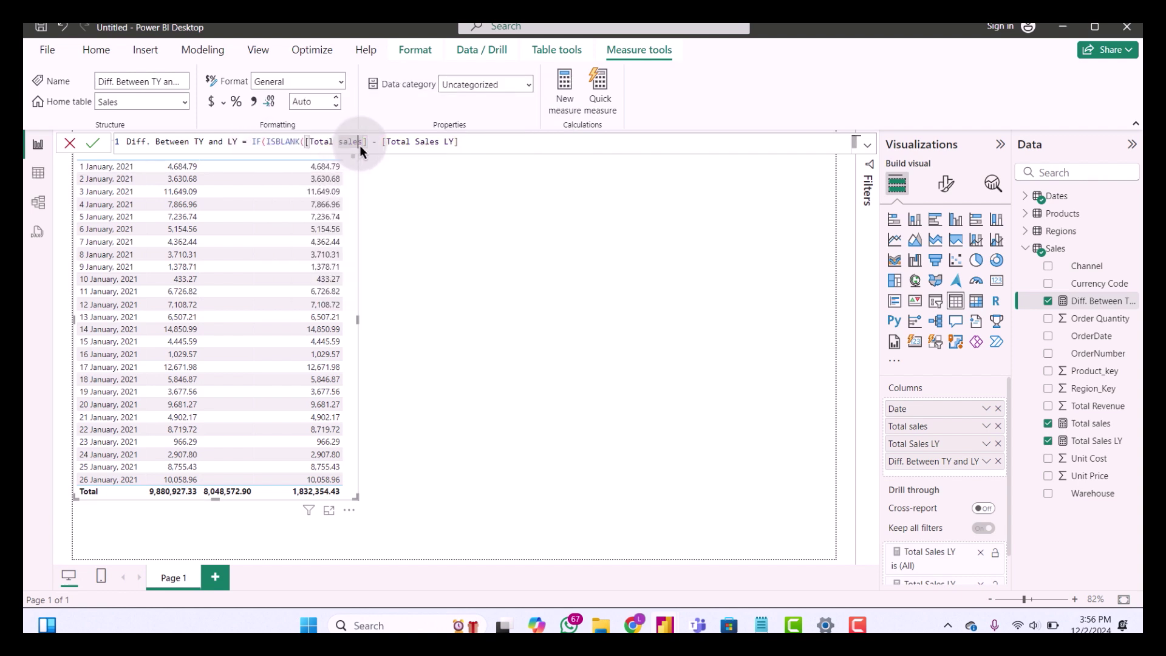
type("Sales LY")
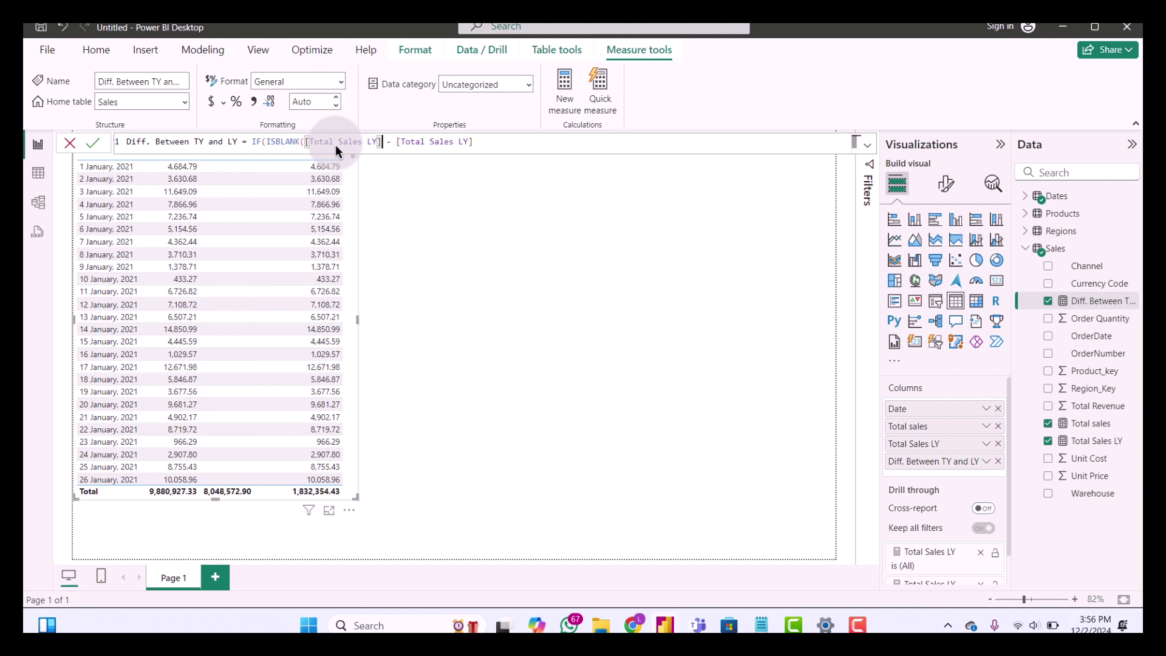
- Add BLANK() as the IF function's result when the test is true
type(", b")
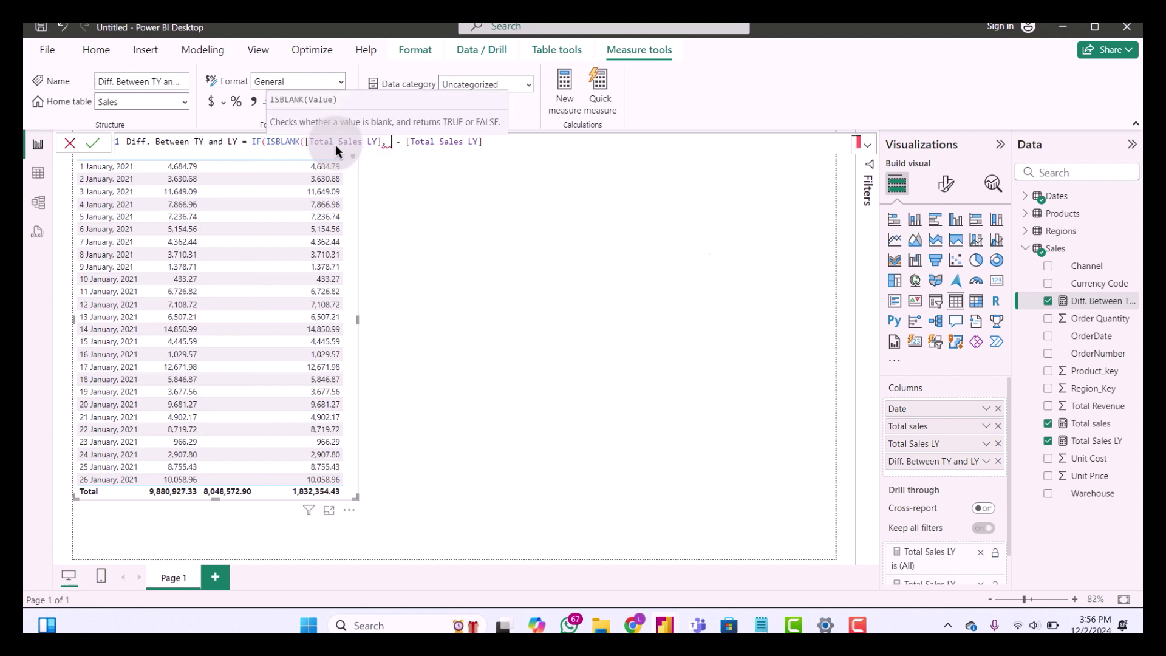
type("l")
key("Tab")
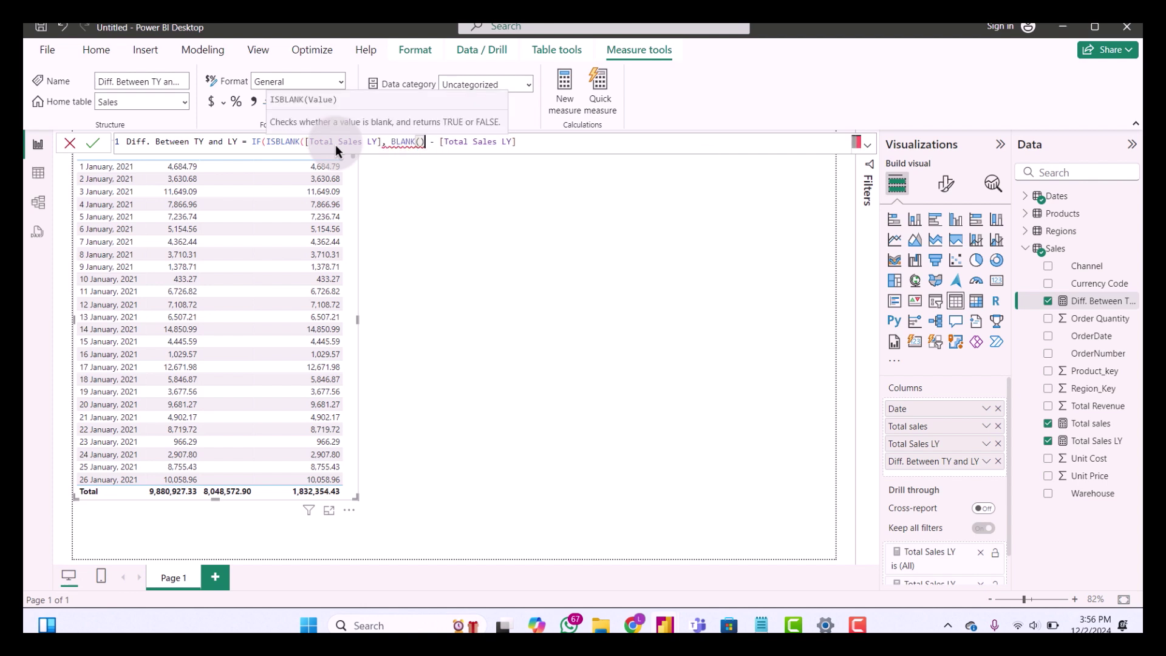
type(",")
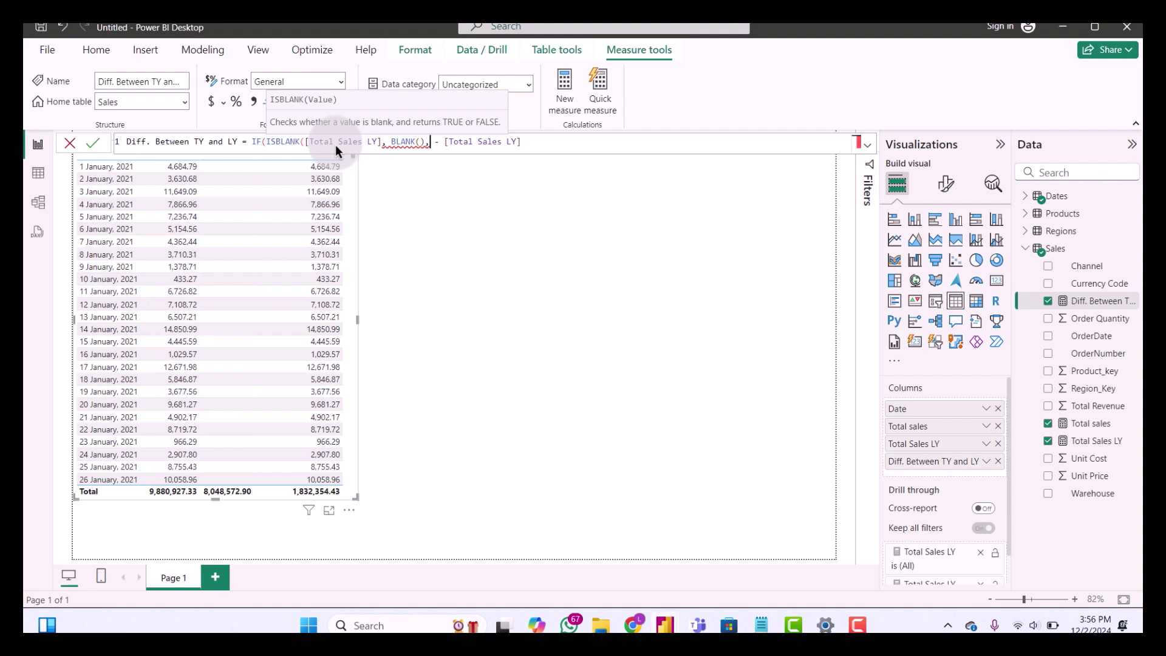
- Make the IF otherwise return [Total sales] - [Total Sales LY], close the ISBLANK and IF parentheses, and commit the measure
key("Right")
key("Right")
key("Right")
key("Right")
key("Right")
key("Right")
key("Right")
key("Right")
key("Right")
key("Right")
key("Left")
key("Left")
key("Left")
key("Left")
key("Left")
key("Left")
key("Left")
key("Left")
key("Left")
type("tot")
key("Tab")
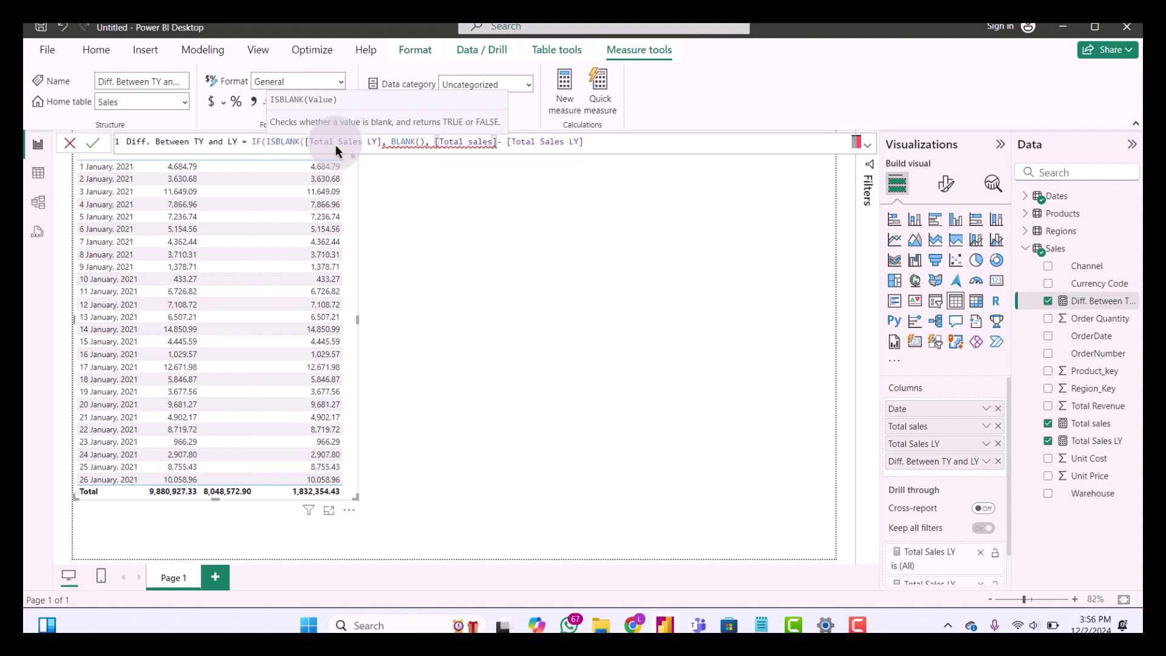
left_click(626, 149)
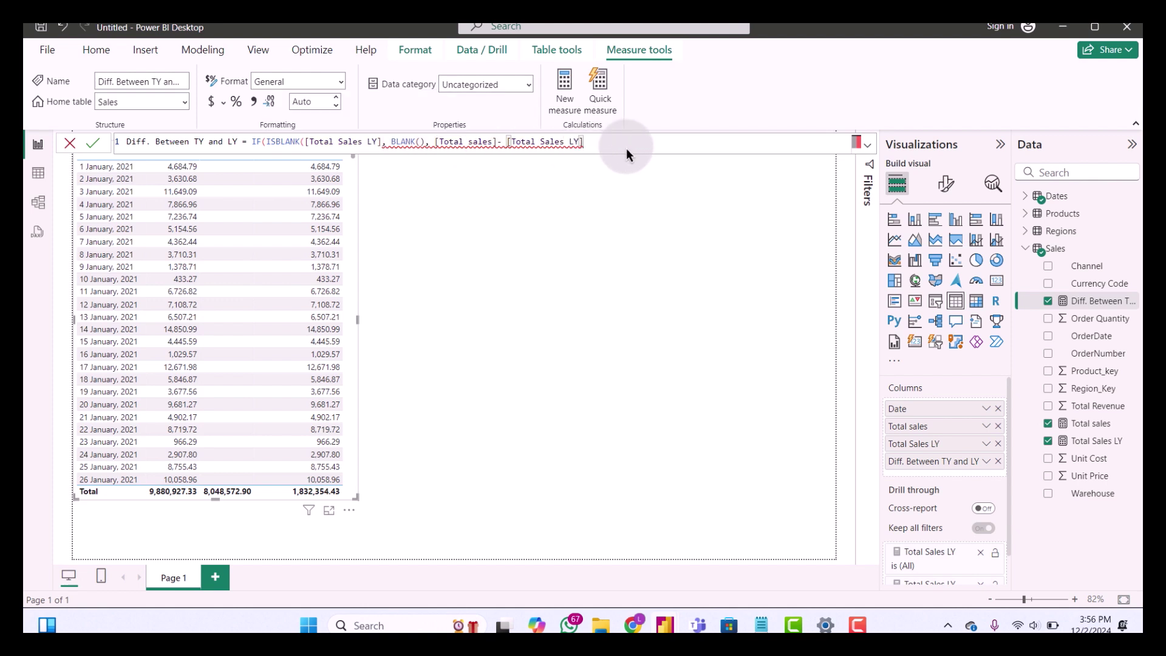
type(")")
left_click(526, 498)
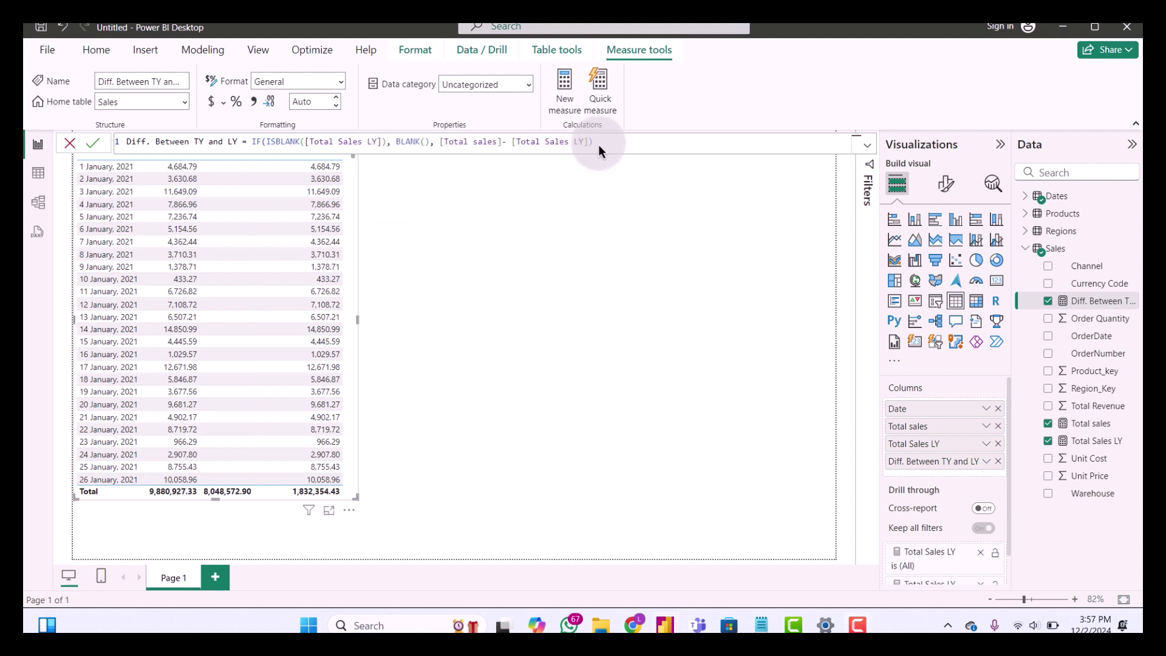
key("Return")
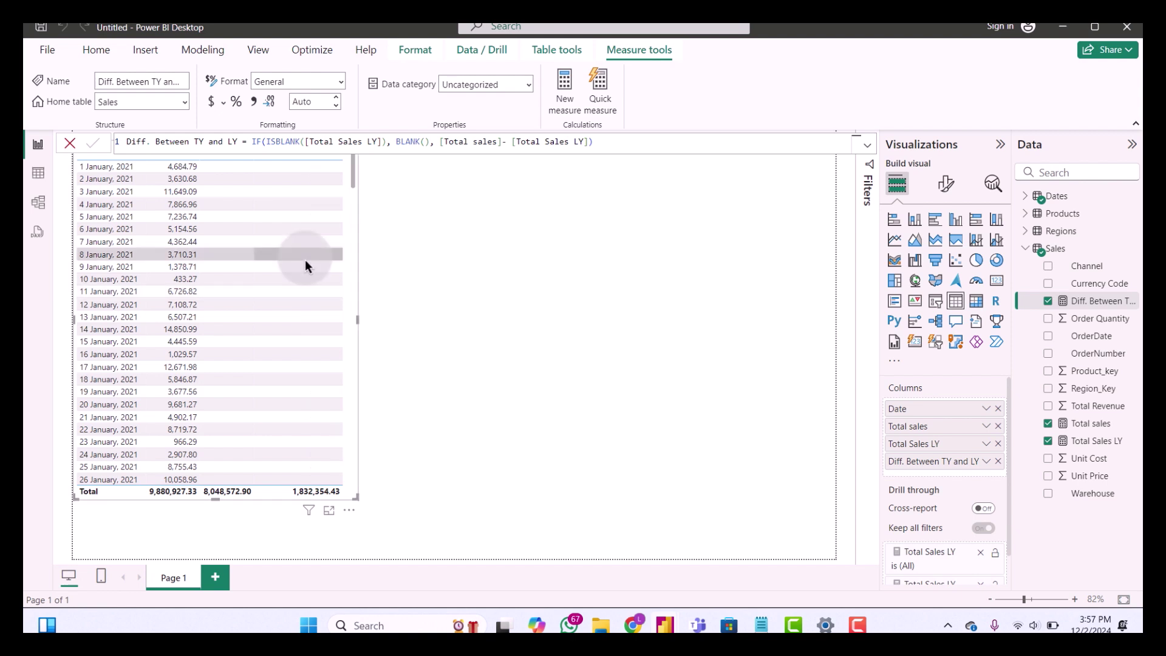
- Examine the Diff. Between TY and LY column across the 2021 rows and into January 2022
scroll(306, 266, "down", 12)
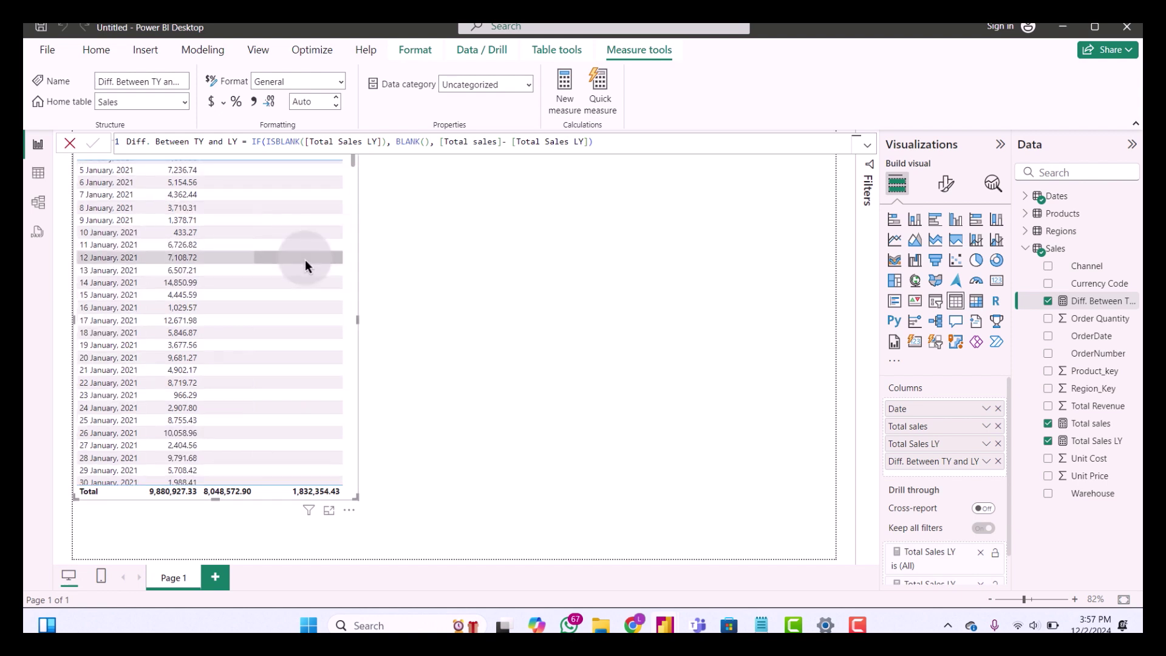
scroll(305, 259, "down", 20)
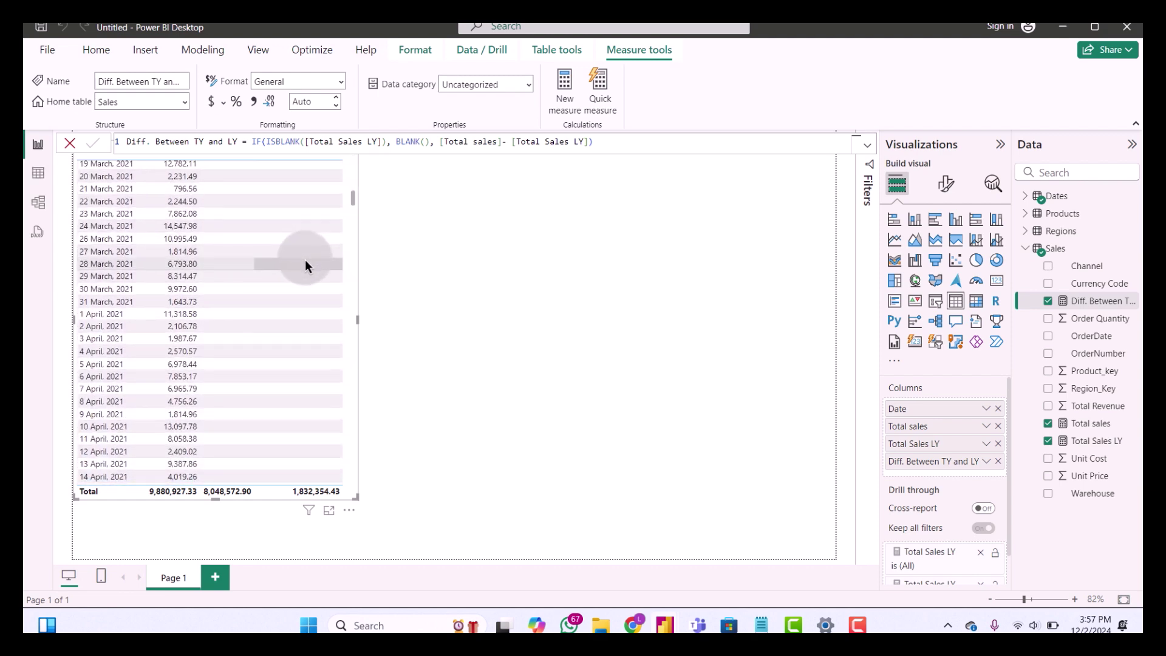
scroll(305, 260, "down", 20)
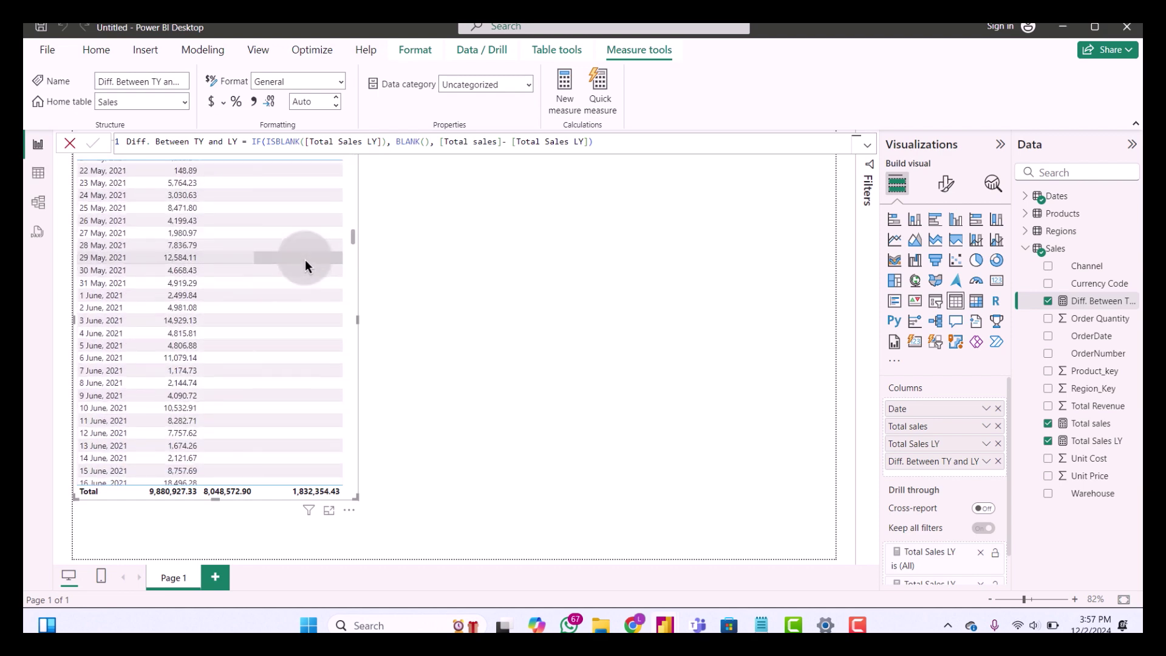
scroll(305, 259, "down", 15)
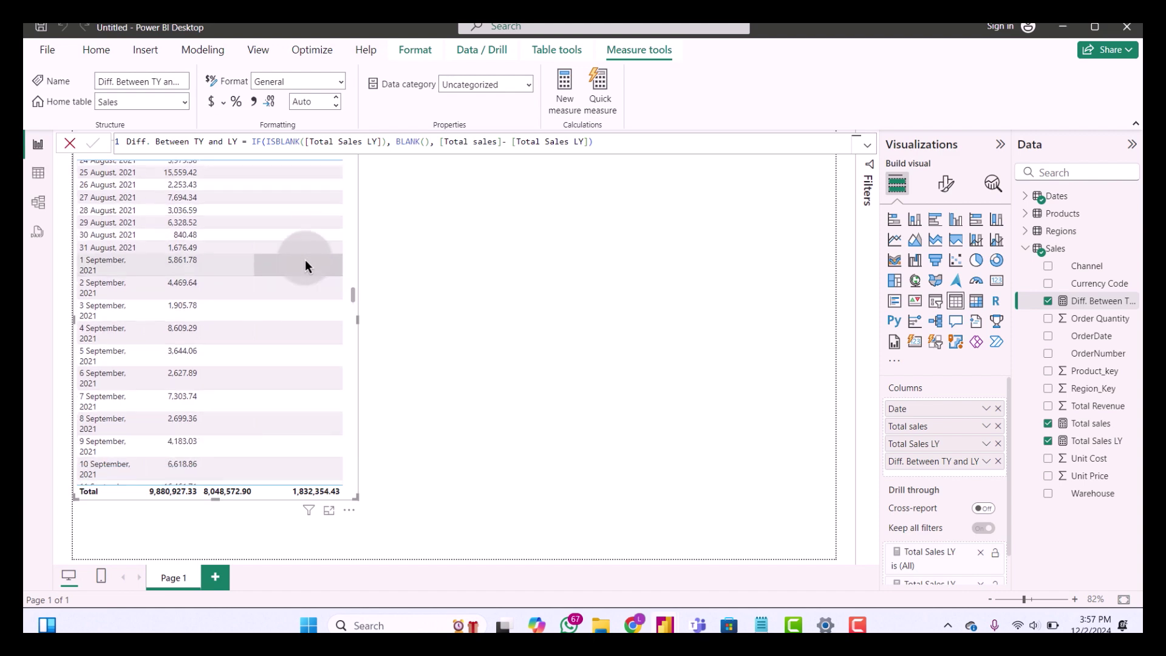
scroll(306, 260, "down", 18)
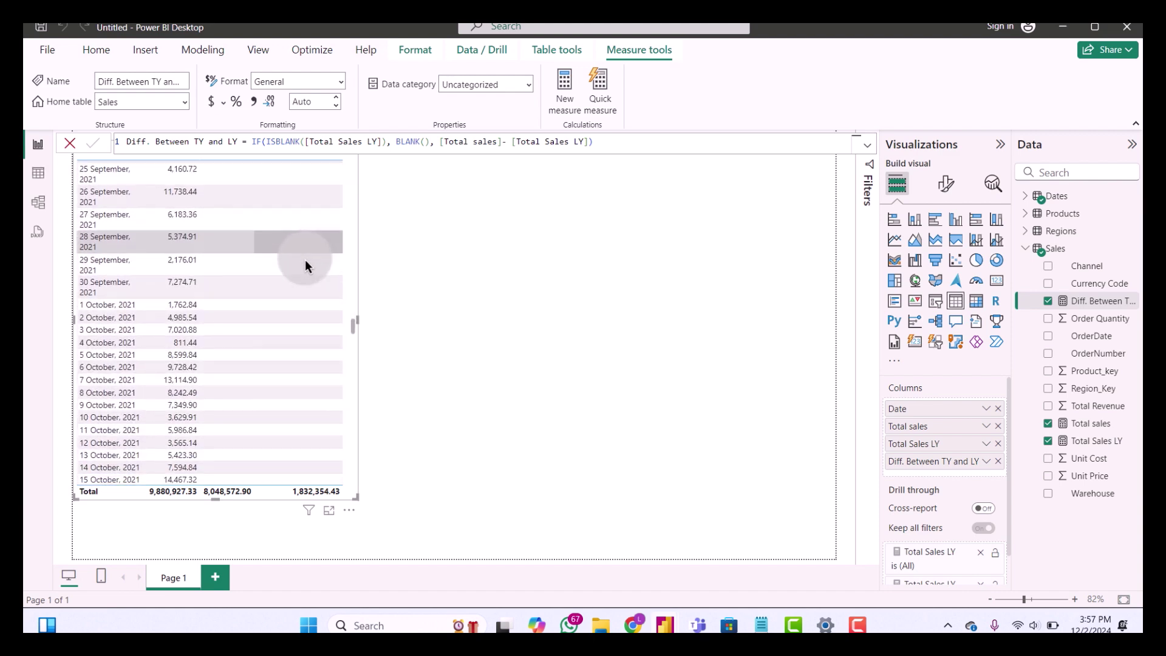
scroll(306, 260, "down", 19)
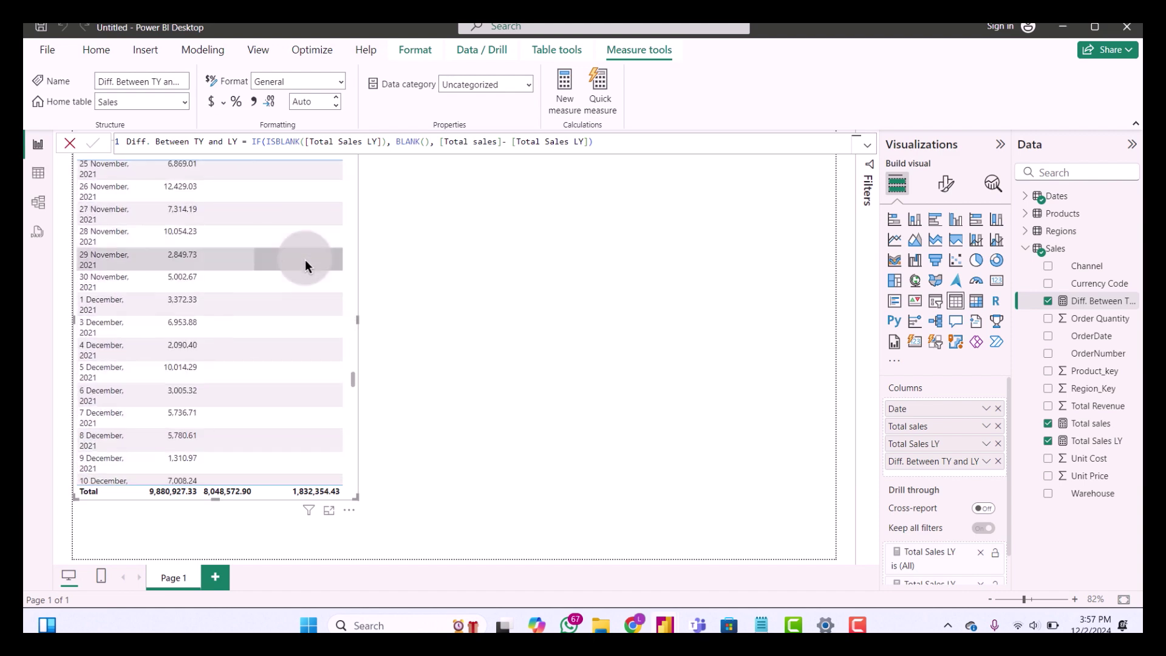
scroll(305, 260, "down", 2)
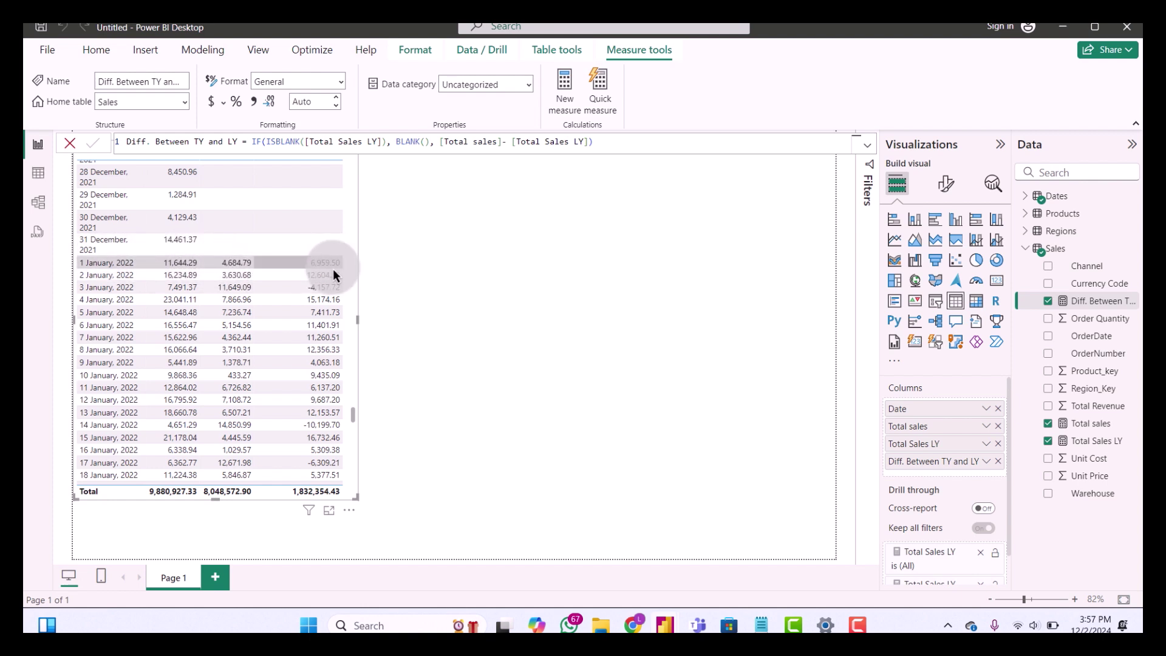
left_click(493, 298)
scroll(279, 262, "up", 6)
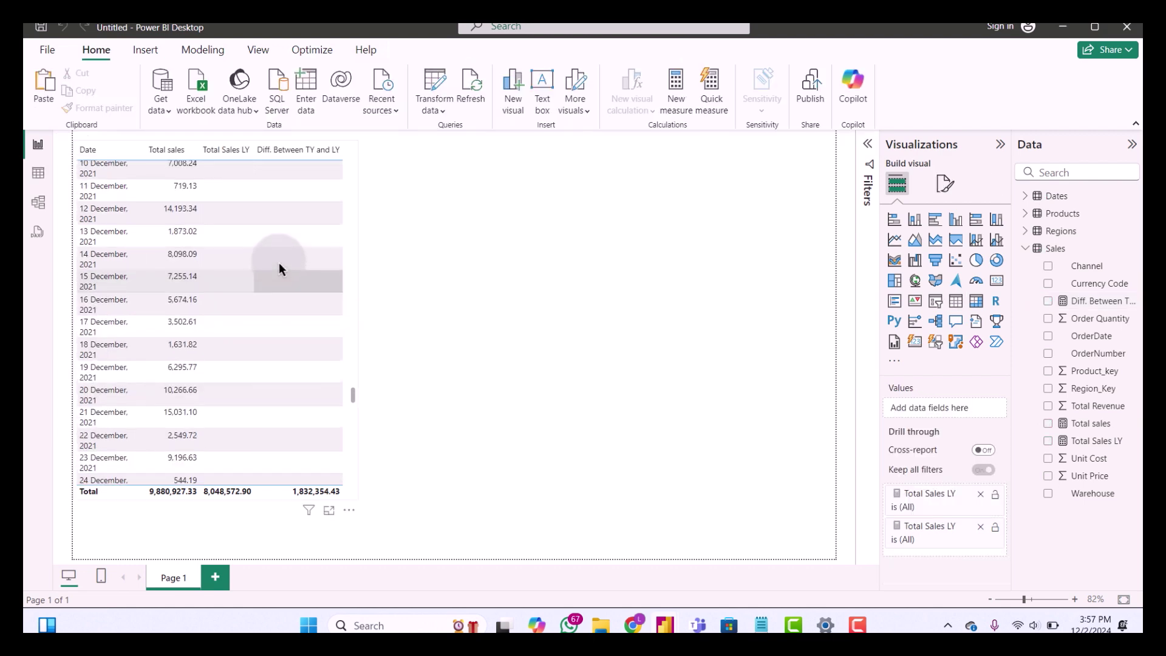
scroll(279, 263, "up", 12)
scroll(278, 263, "up", 18)
scroll(279, 262, "up", 15)
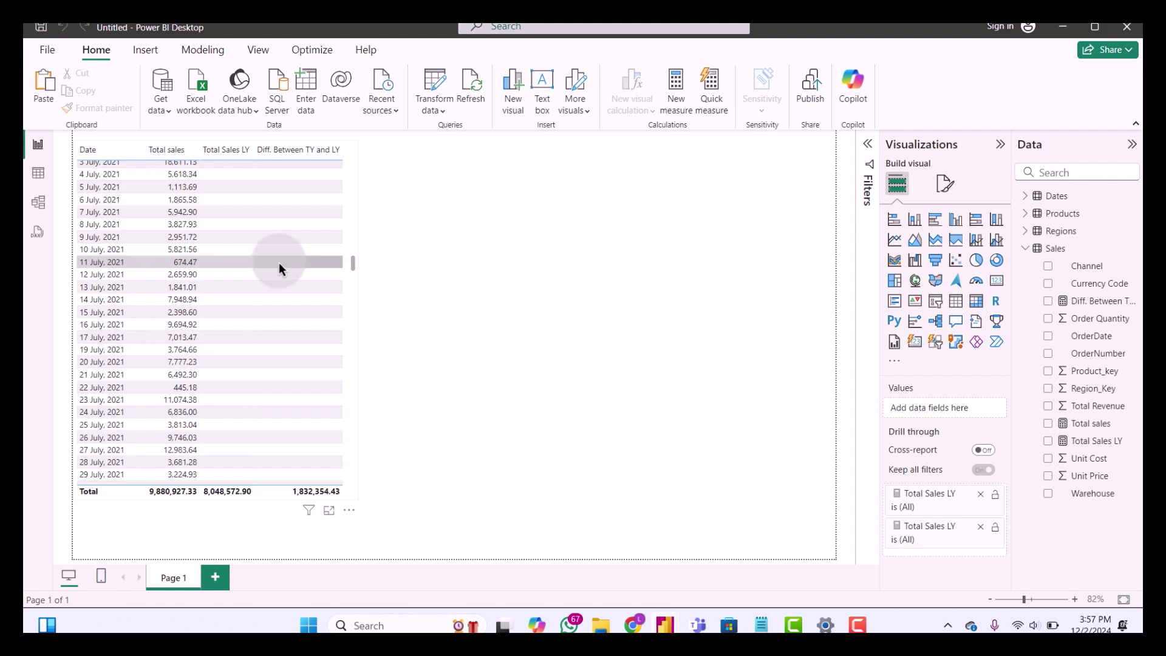
scroll(280, 263, "up", 7)
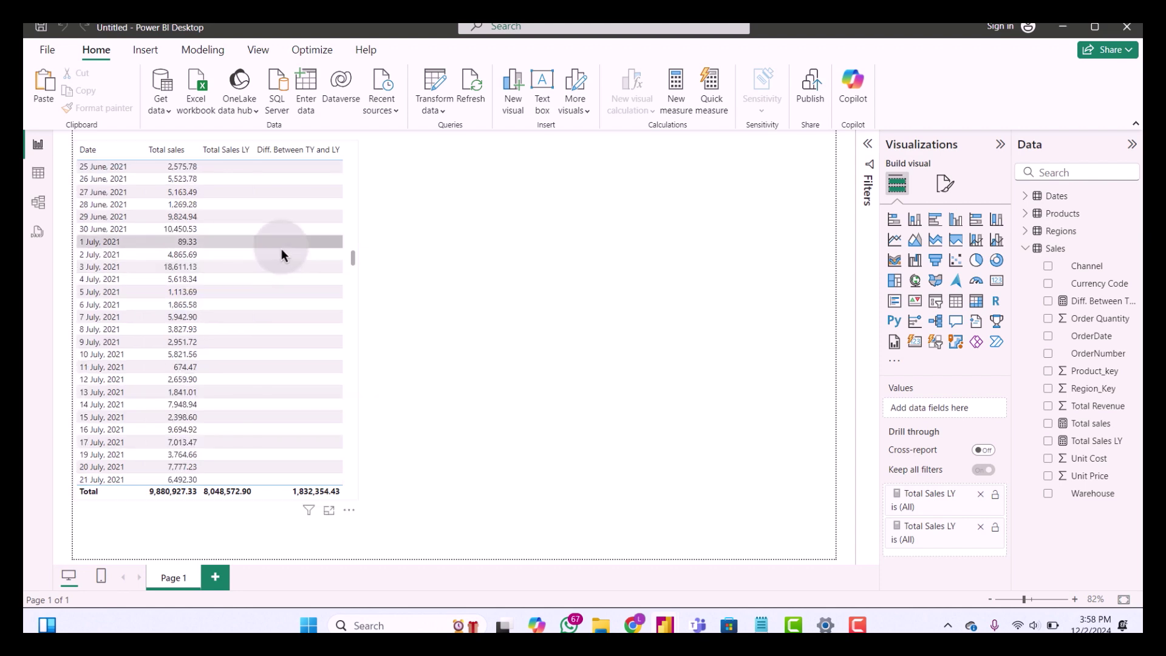
scroll(282, 251, "up", 20)
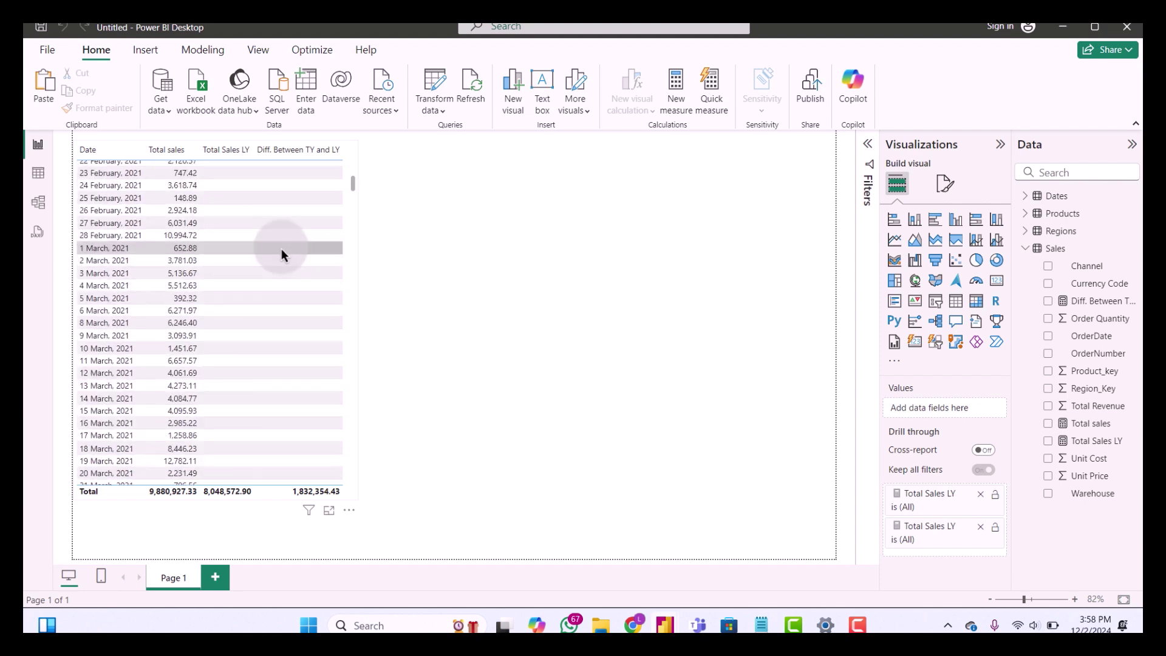
scroll(281, 249, "up", 10)
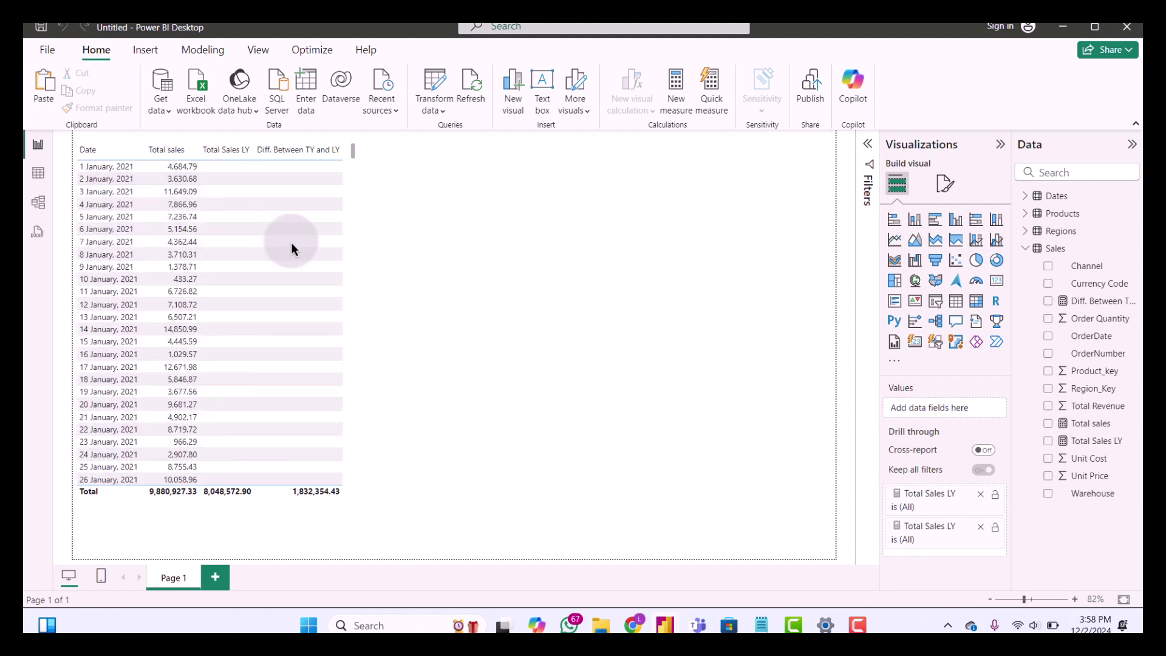
- Duplicate the table visual and place the copy beside the original on the page
left_click(354, 209)
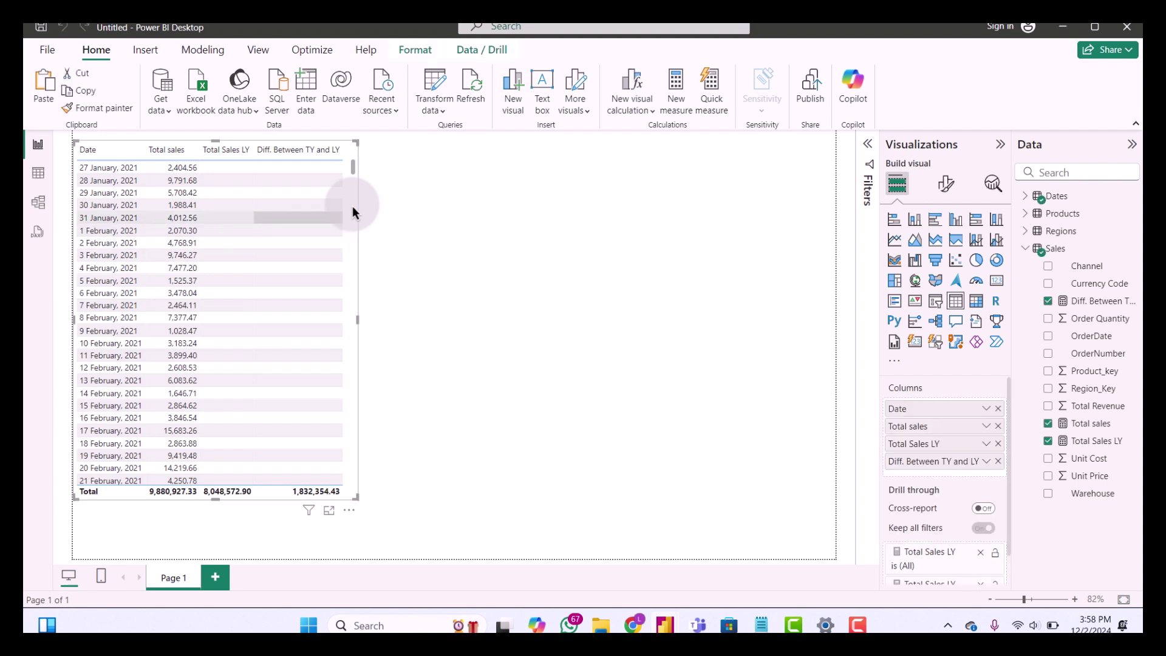
left_click(525, 209)
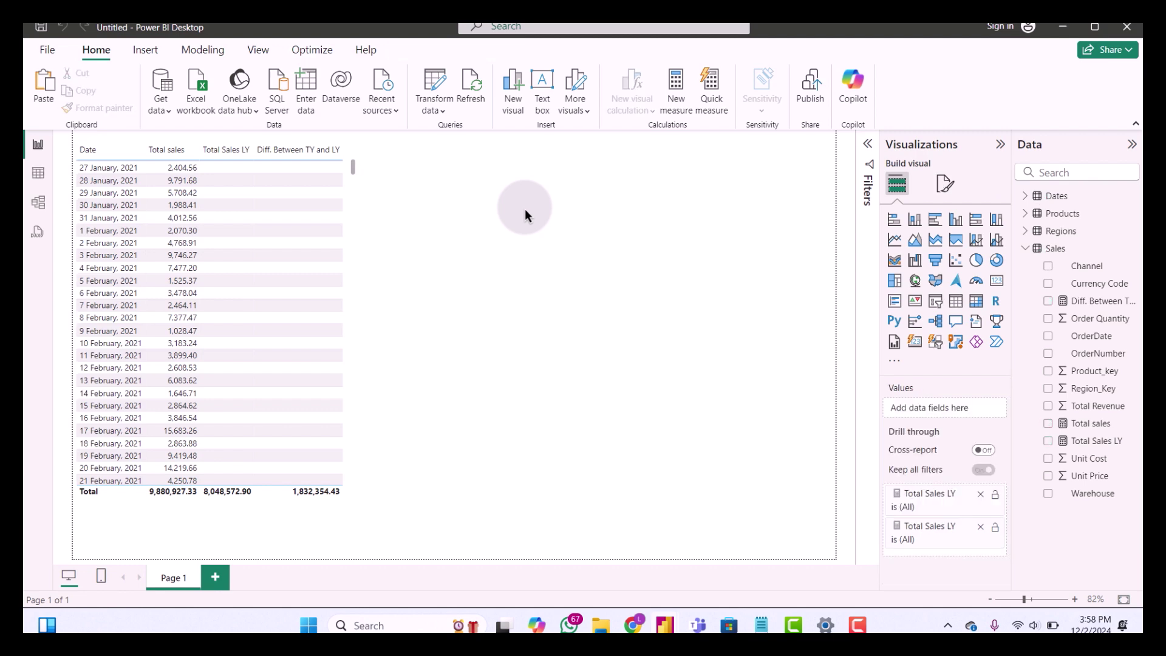
key("ctrl+v")
left_click_drag(346, 238, 578, 222)
left_click(578, 218)
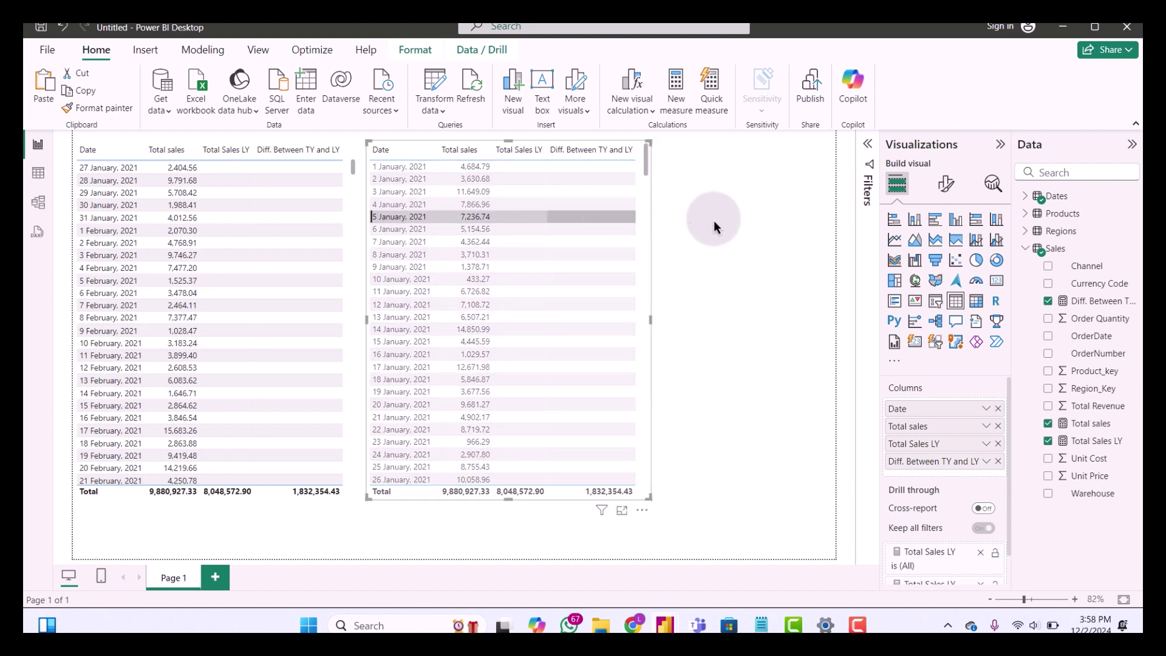
- Convert the copied table to a stacked column chart and remove Total sales and Total Sales LY from its Y-axis
left_click(914, 220)
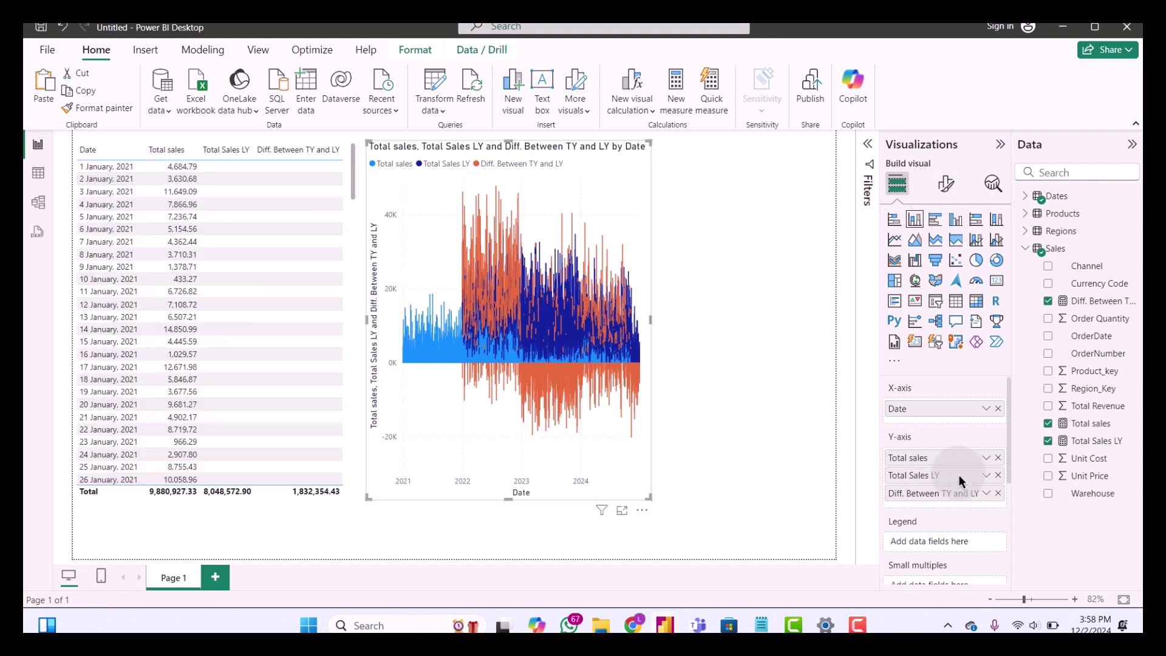
left_click(1003, 460)
left_click(1003, 460)
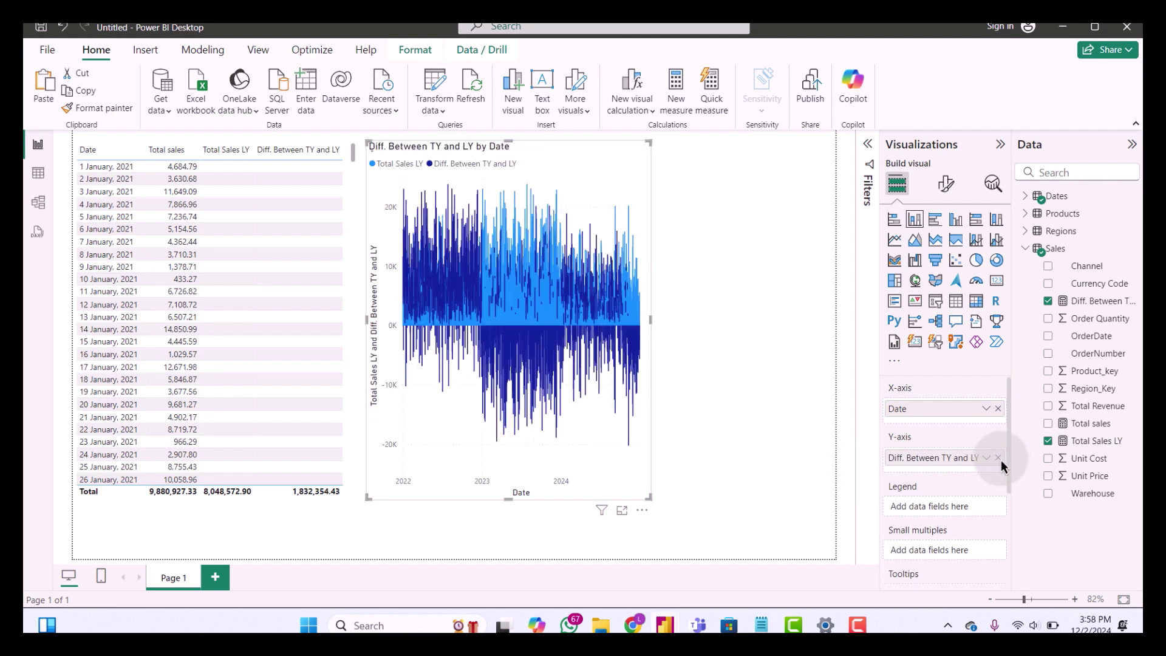
- Widen the chart to the page edge, reduce its height to about the upper third of the page and place it beside the table
left_click_drag(652, 329, 856, 321)
left_click(519, 477)
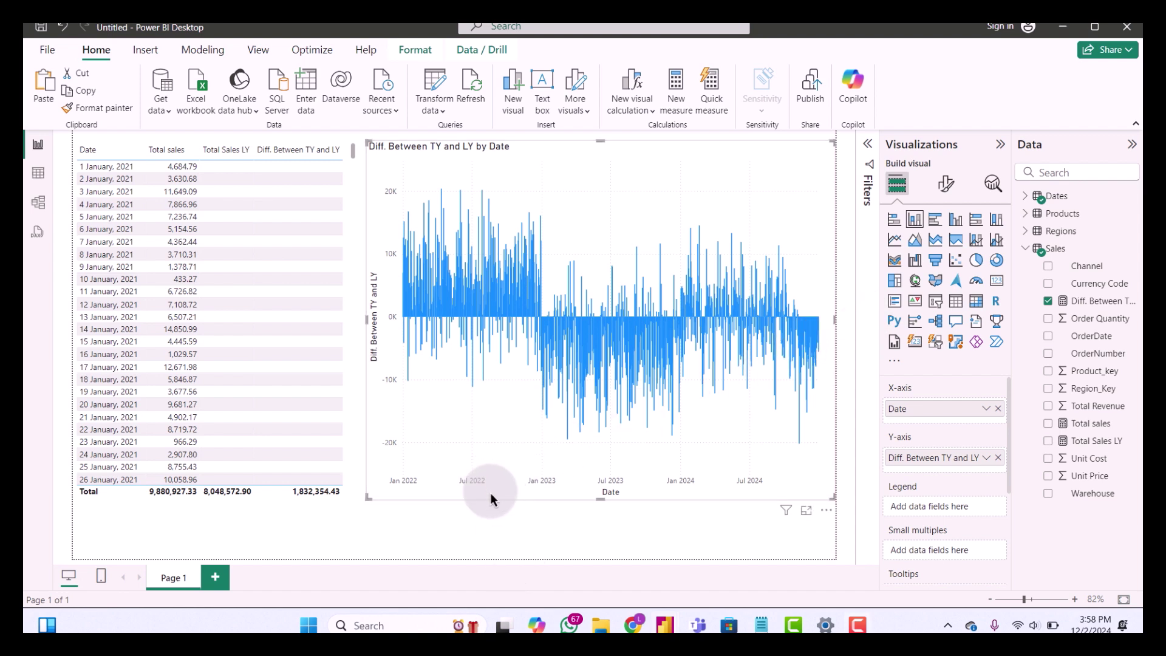
left_click_drag(602, 500, 614, 283)
left_click(622, 166)
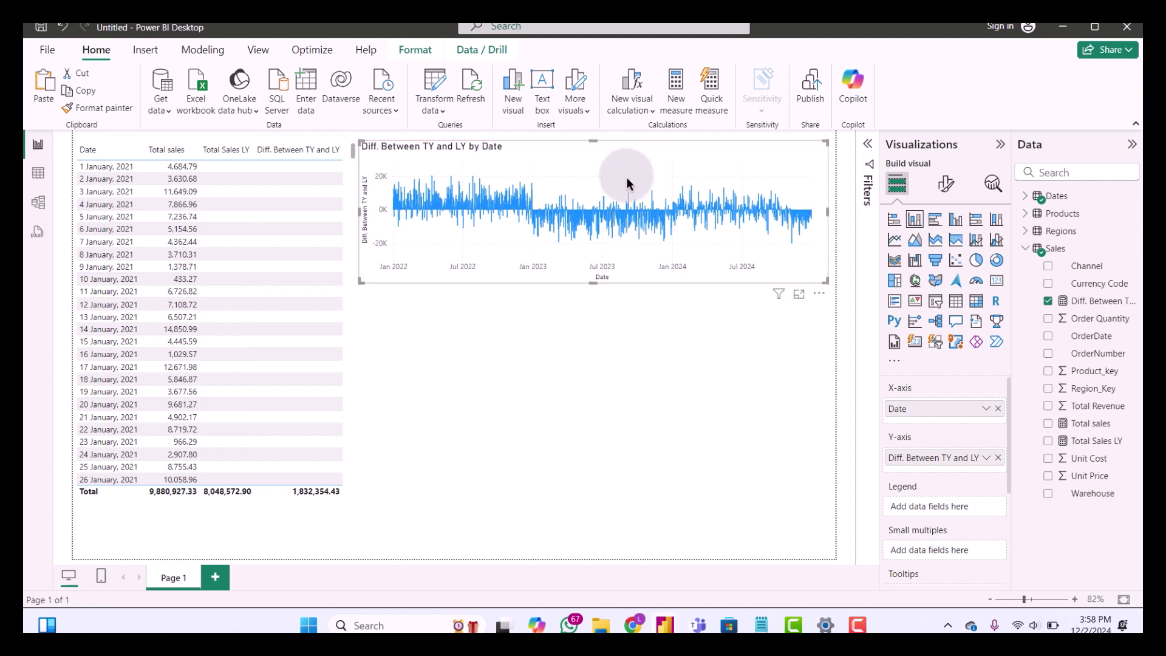
left_click(684, 387)
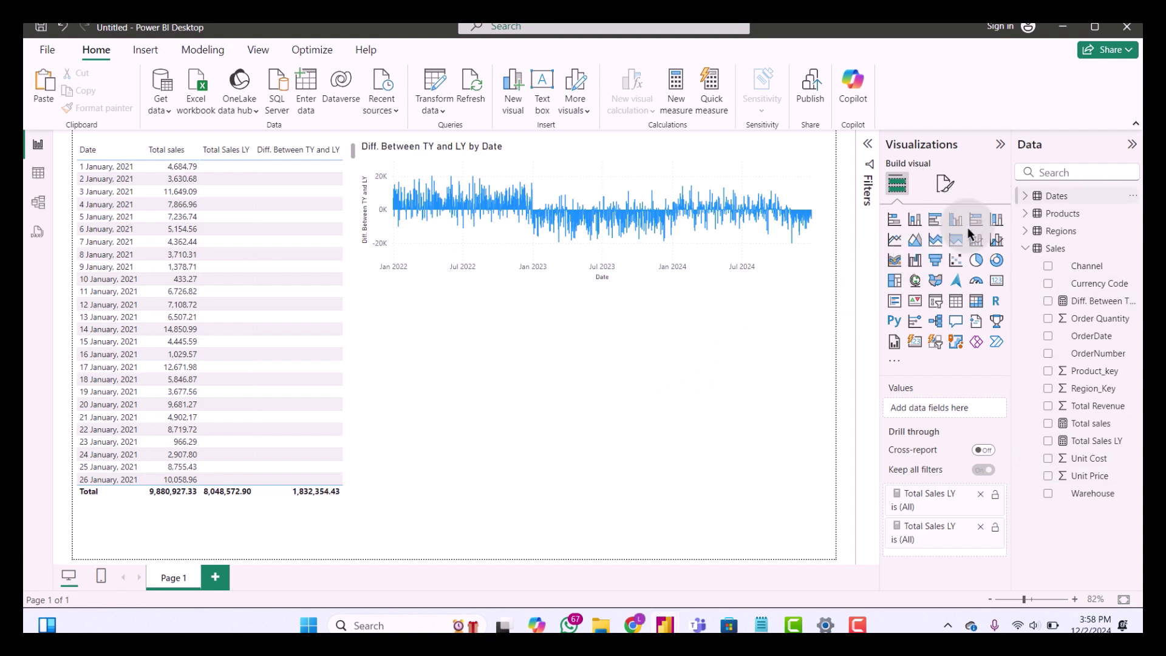
- Add a Year slicer from the Dates table below the chart and shrink it to a small box fitting the four years
left_click(1026, 196)
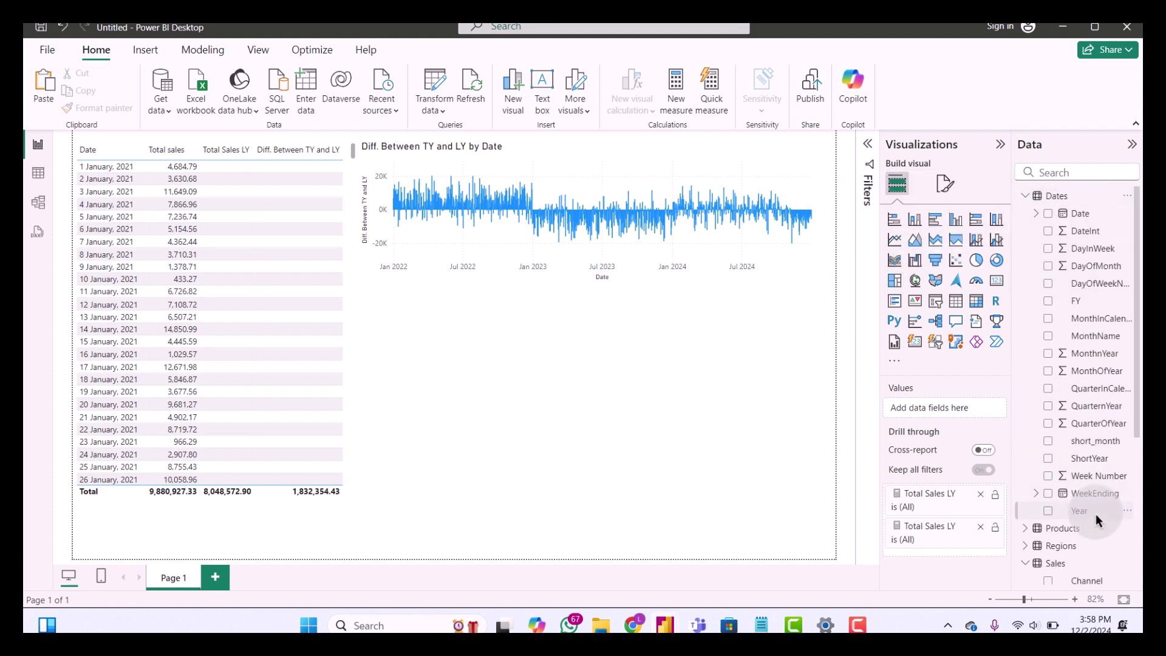
left_click_drag(1096, 514, 673, 442)
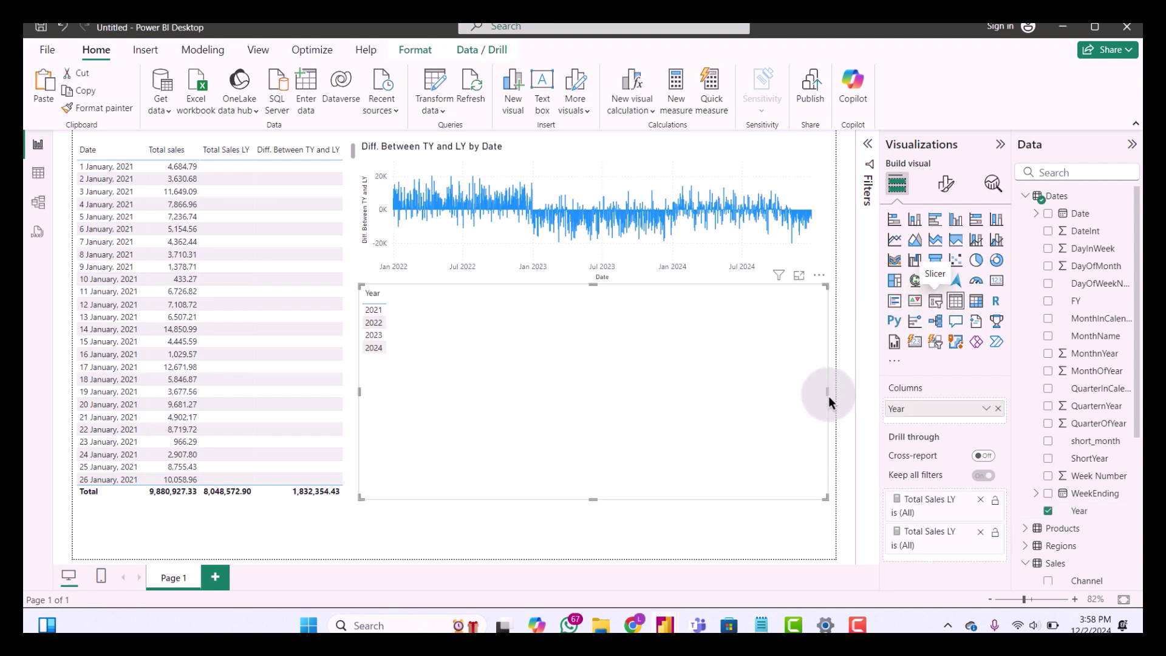
left_click_drag(828, 396, 427, 370)
left_click_drag(425, 503, 386, 490)
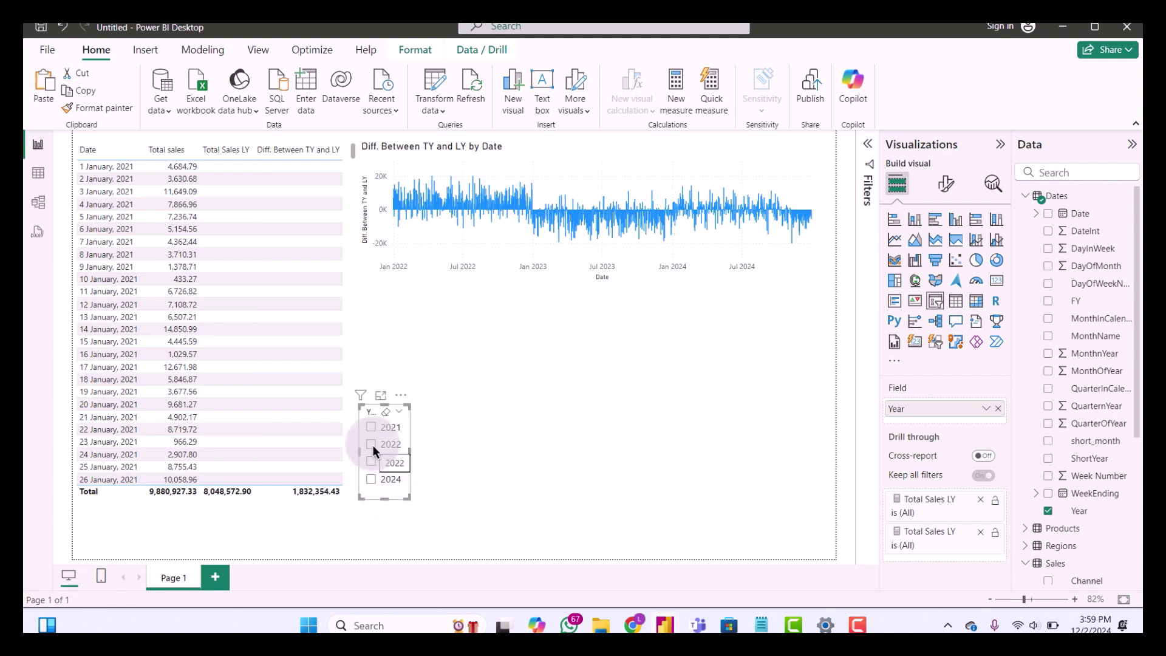
- Filter the report to 2022 with the Year slicer to compare the table and chart, and clear the selection
left_click(371, 445)
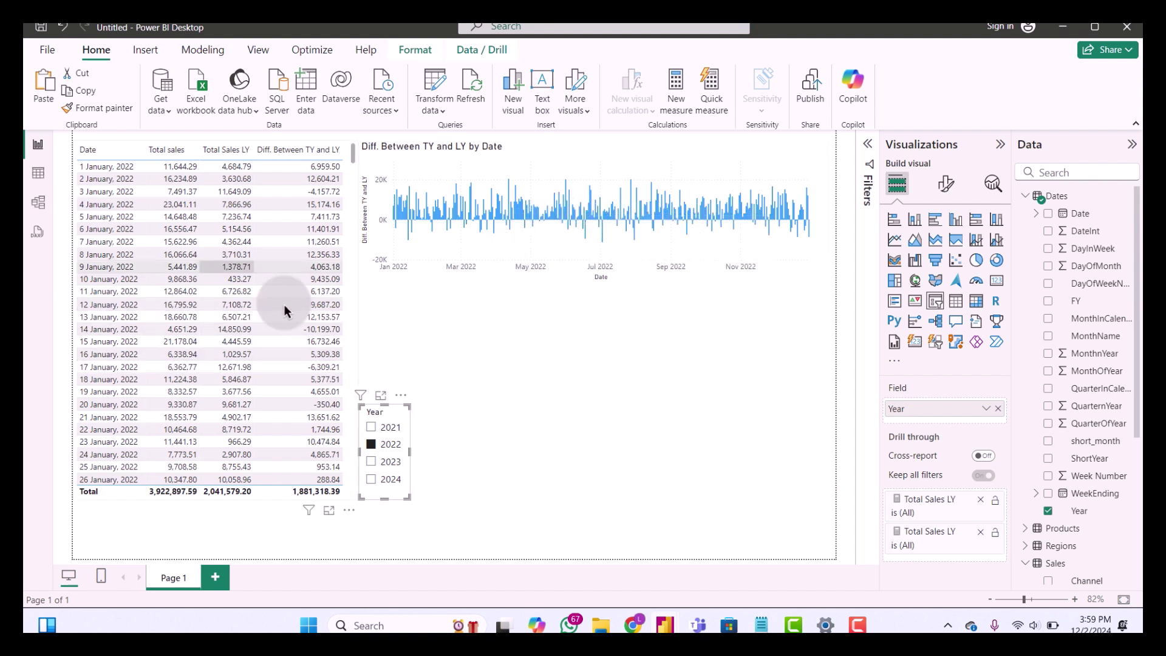
left_click(373, 446)
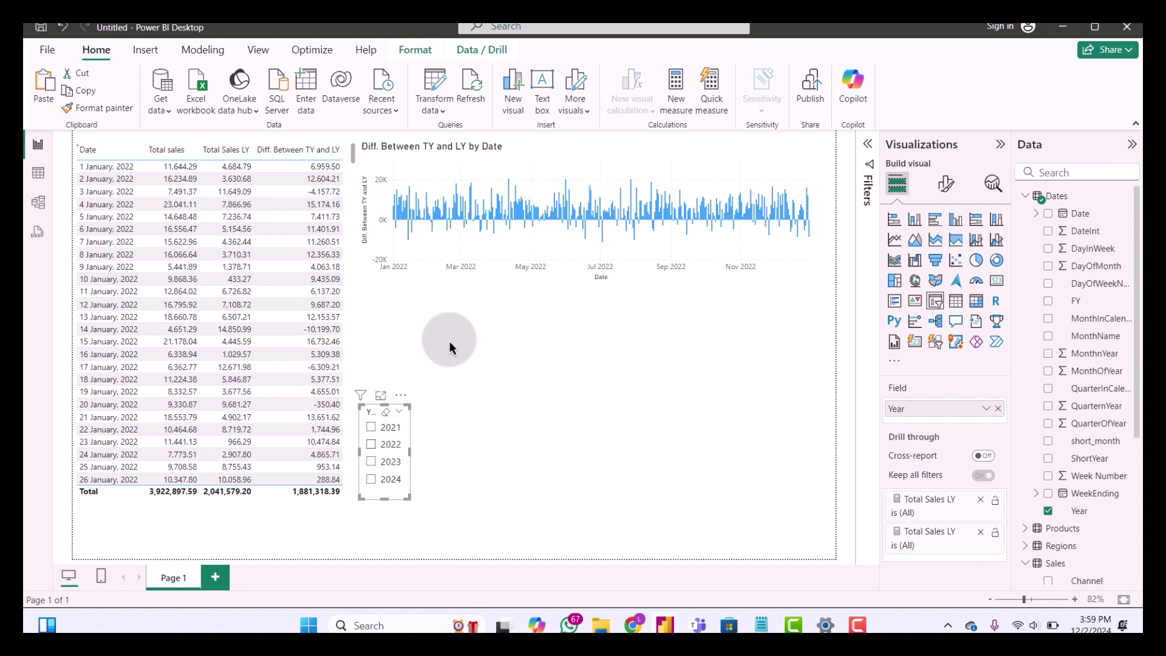
- Duplicate the Diff. Between TY and LY by Date chart and place the copy directly beneath the original
left_click(580, 158)
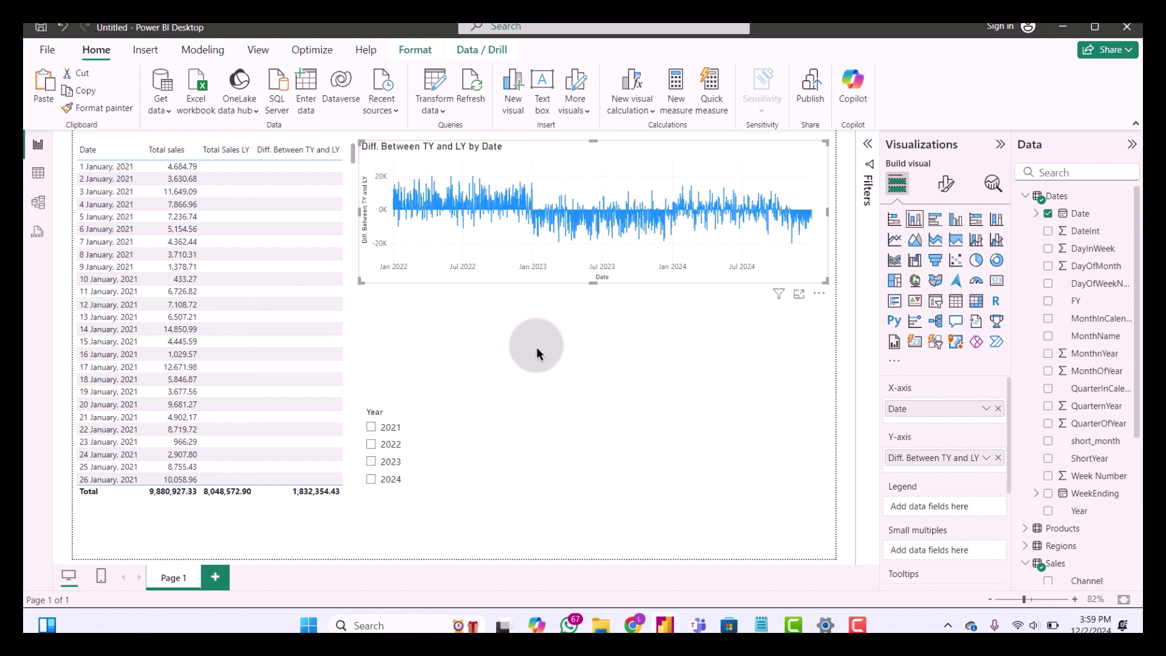
key("ctrl+v")
left_click_drag(647, 159, 639, 291)
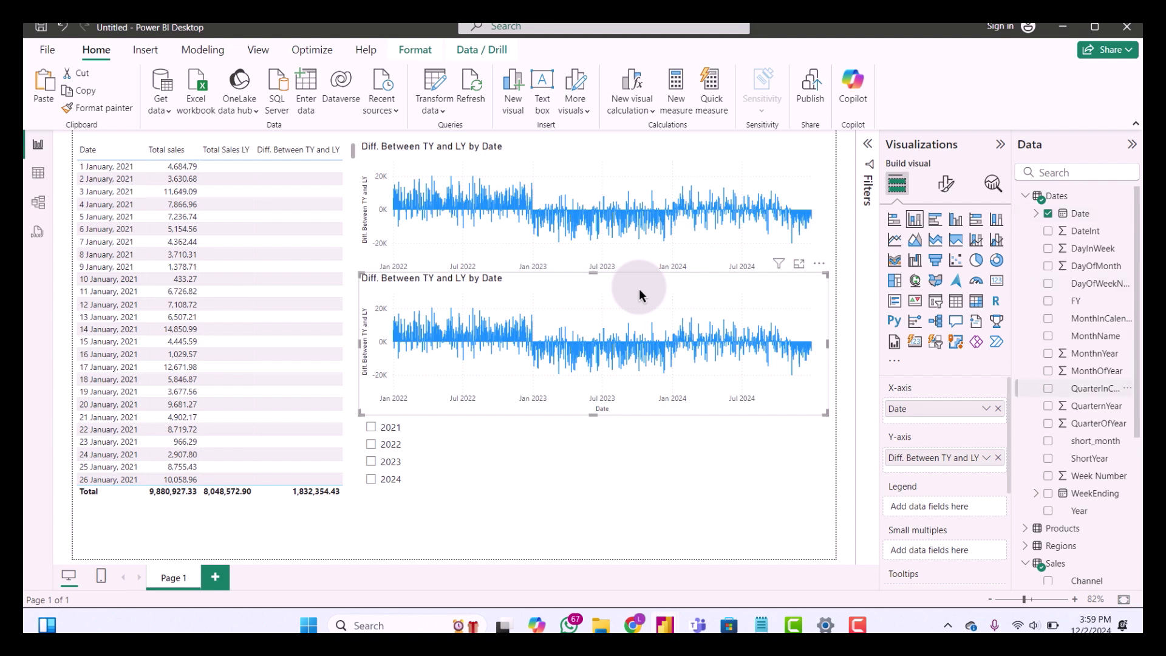
- Add short_month below Date on the copied chart's X-axis, and shorten the chart and shift it down clear of the upper chart
left_click_drag(1099, 439, 967, 419)
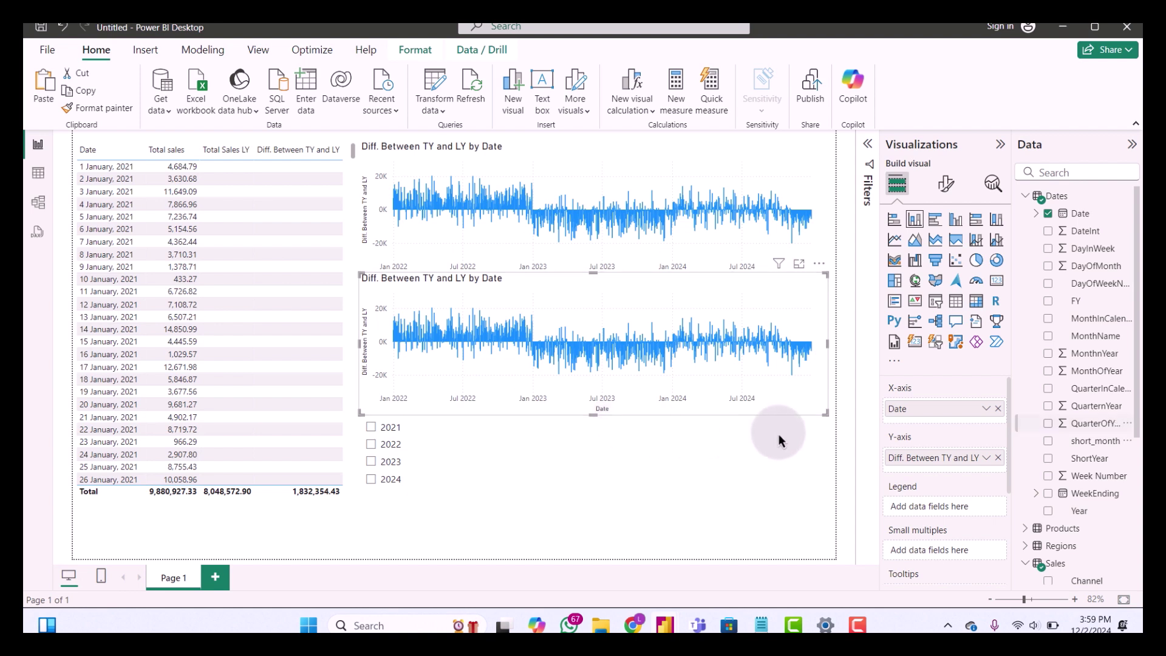
left_click_drag(1078, 442, 944, 419)
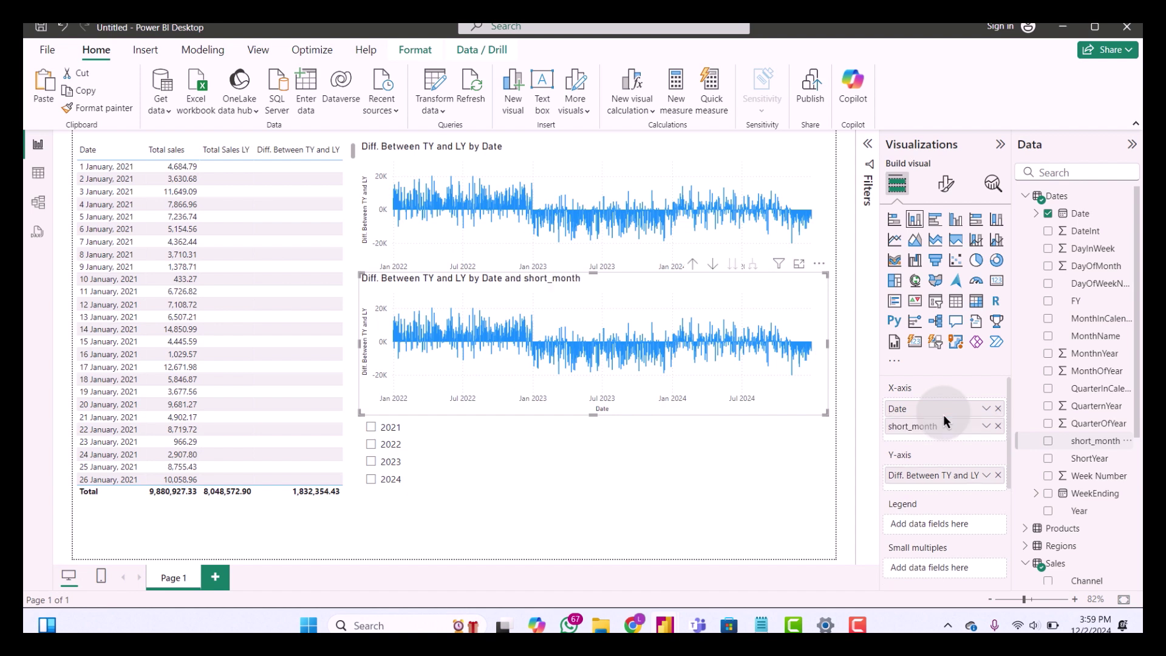
left_click_drag(591, 418, 590, 404)
left_click_drag(597, 296, 599, 319)
- Select 2022 in the Year slicer to check the short_month chart, and remove the year filter
left_click(371, 483)
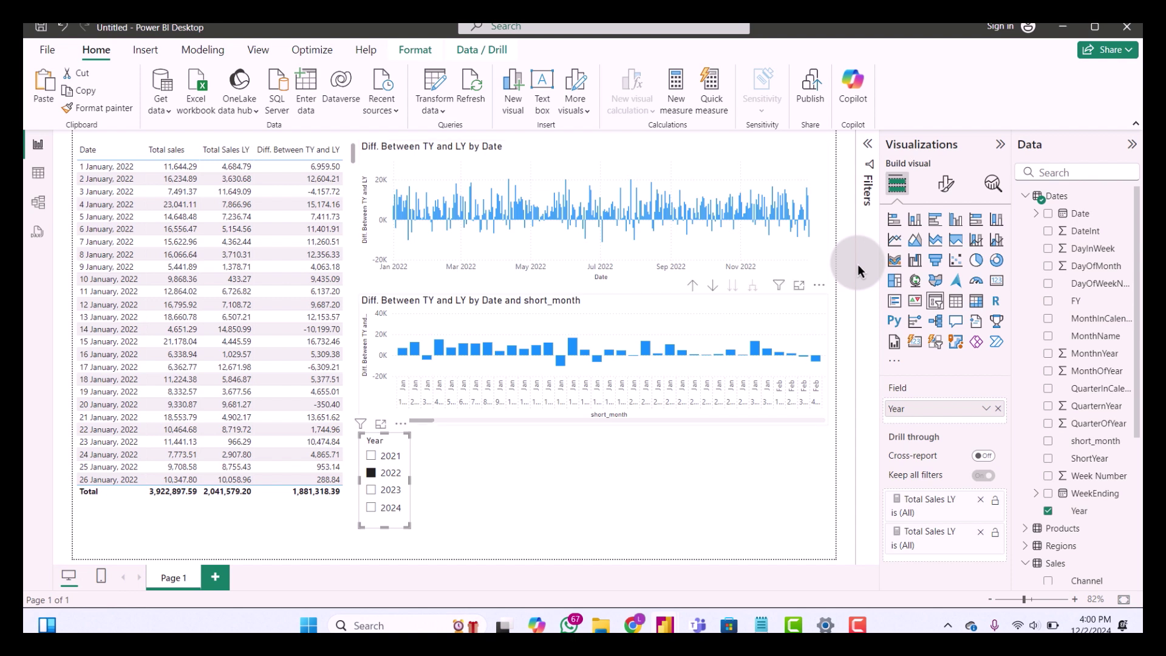
left_click(372, 478)
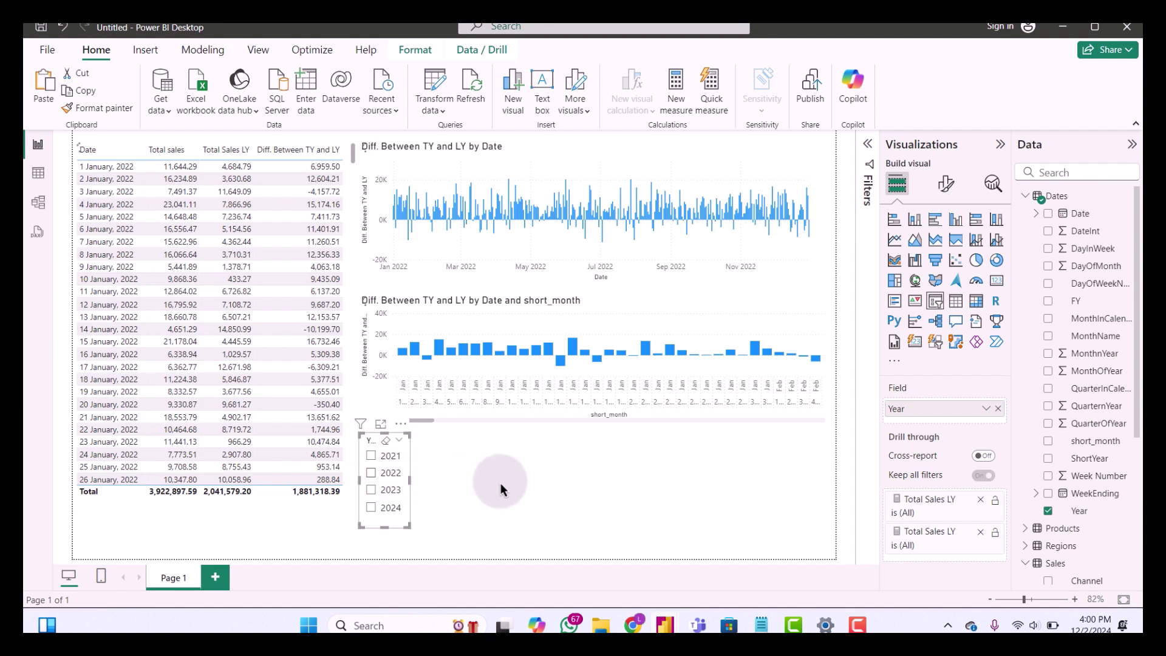